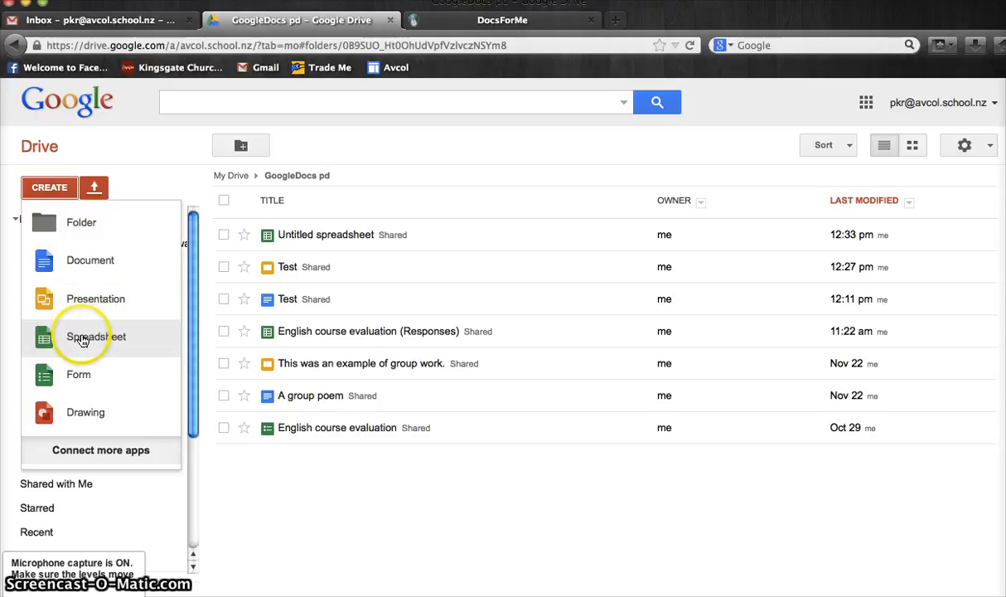
Create a spreadsheet that shares the current folder's permissions and name it Test.
{"action": "left_click", "coordinate": [85, 342]}
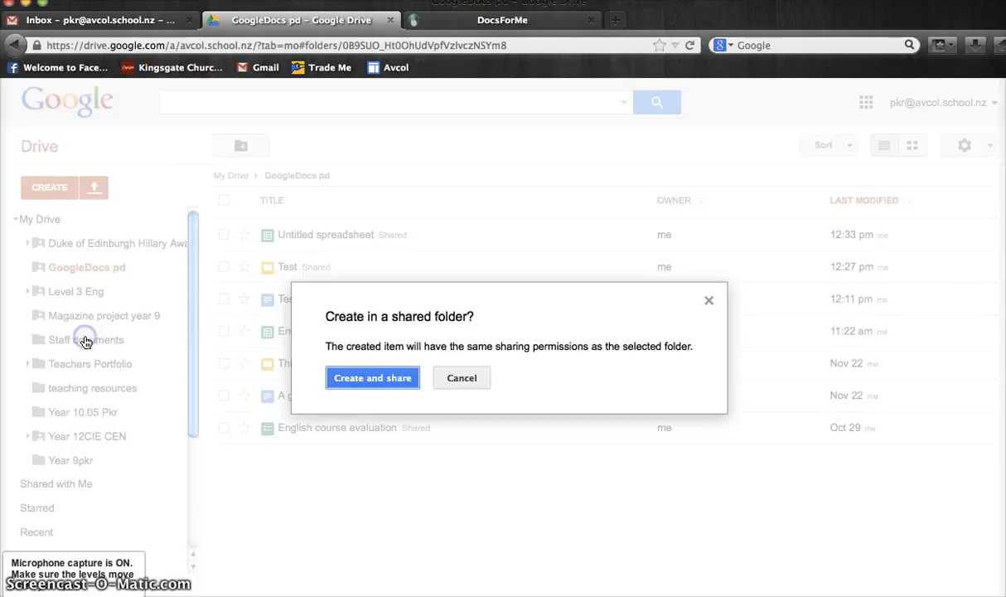
{"action": "left_click", "coordinate": [370, 381]}
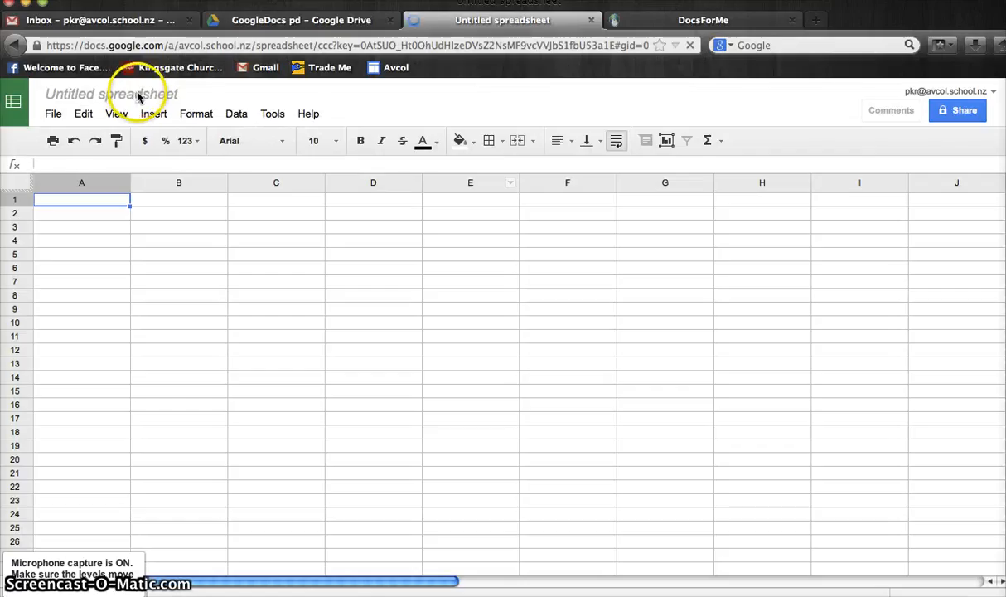
{"action": "left_click", "coordinate": [139, 97]}
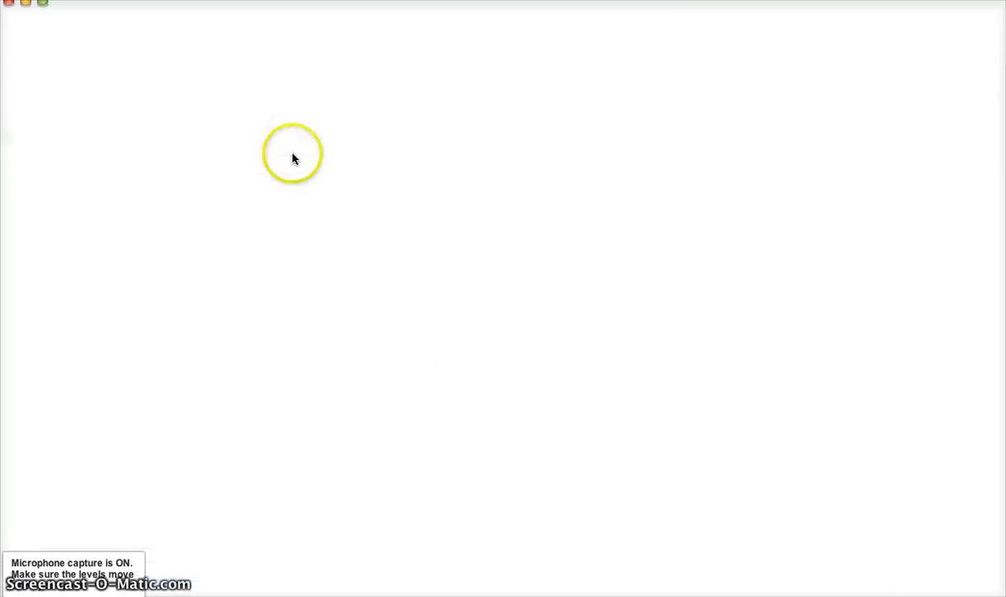
{"action": "type", "text": "Test"}
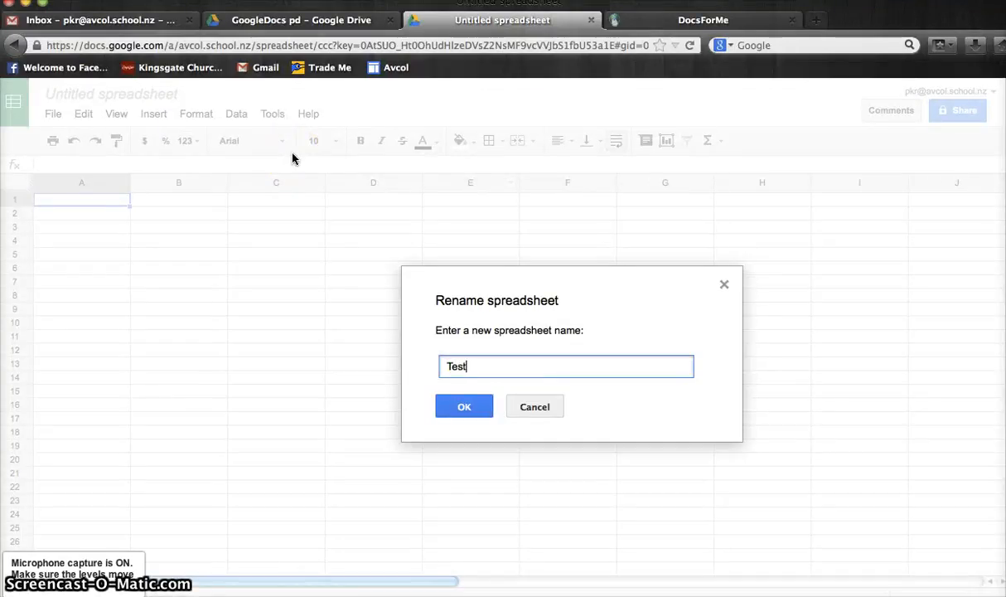
{"action": "left_click", "coordinate": [464, 407]}
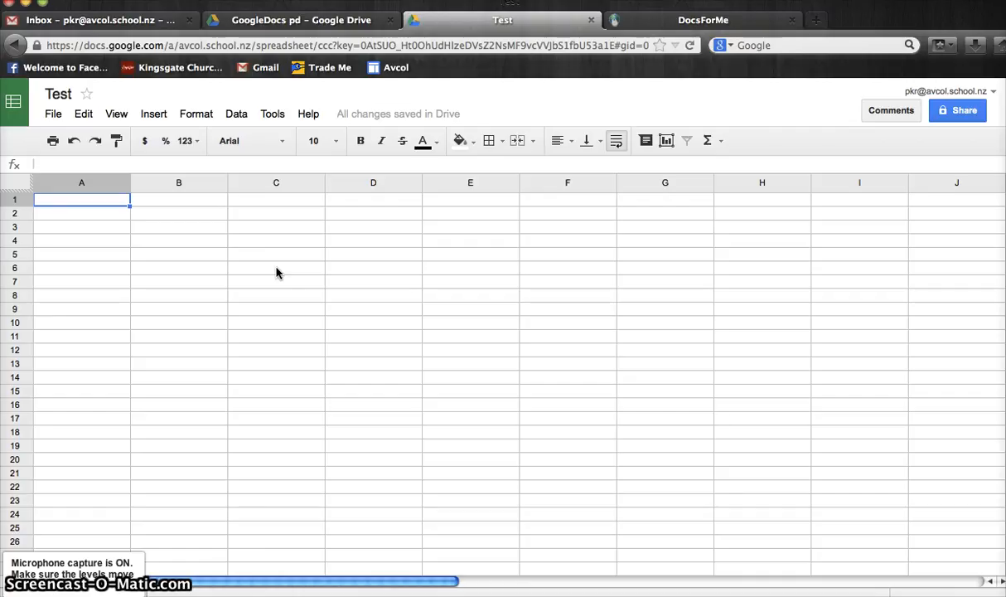
Check which file formats the spreadsheet can be downloaded in, without downloading it.
{"action": "left_click", "coordinate": [54, 113]}
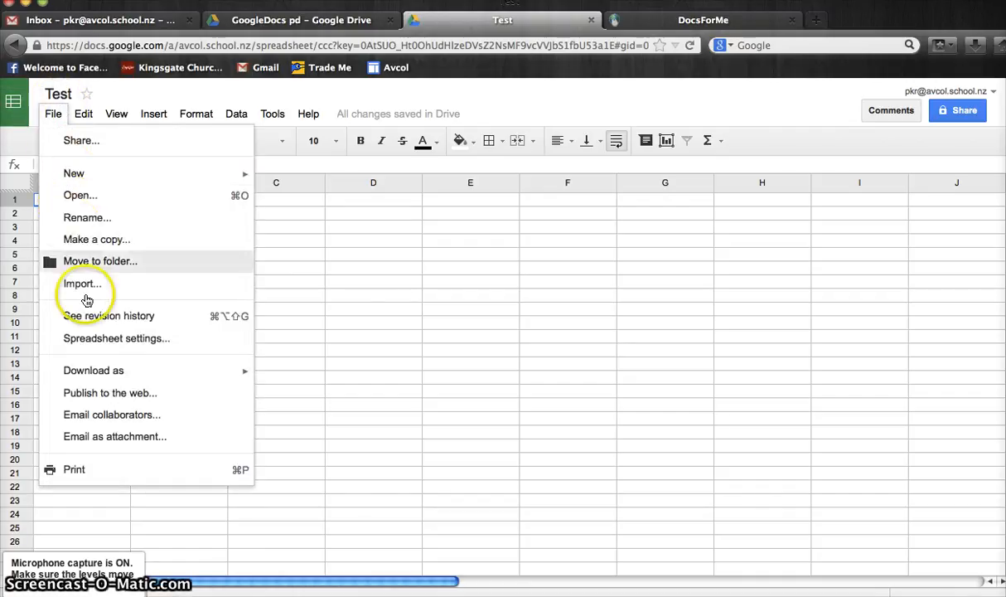
{"action": "mouse_move", "coordinate": [91, 375]}
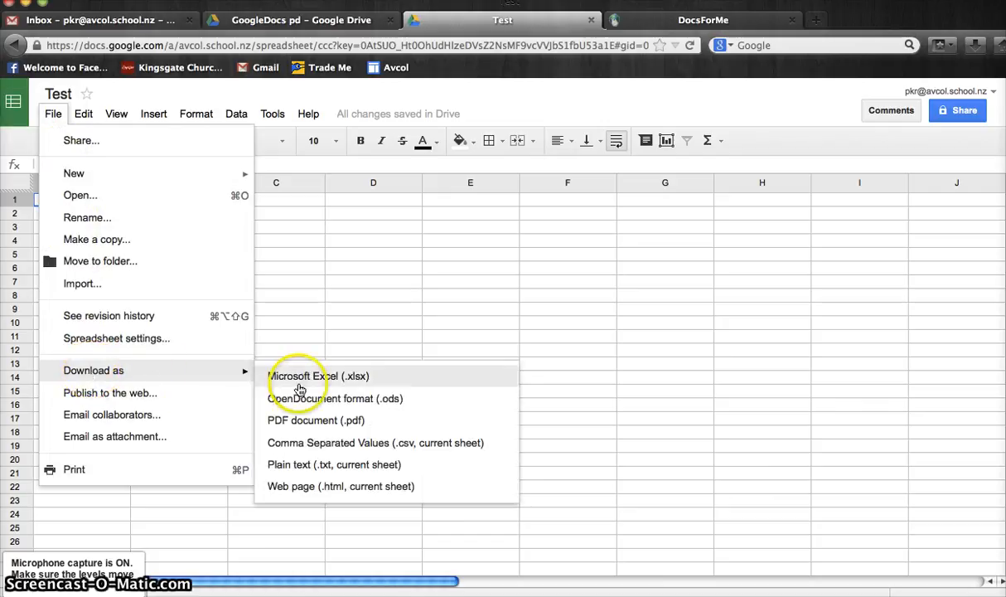
{"action": "left_click", "coordinate": [402, 324]}
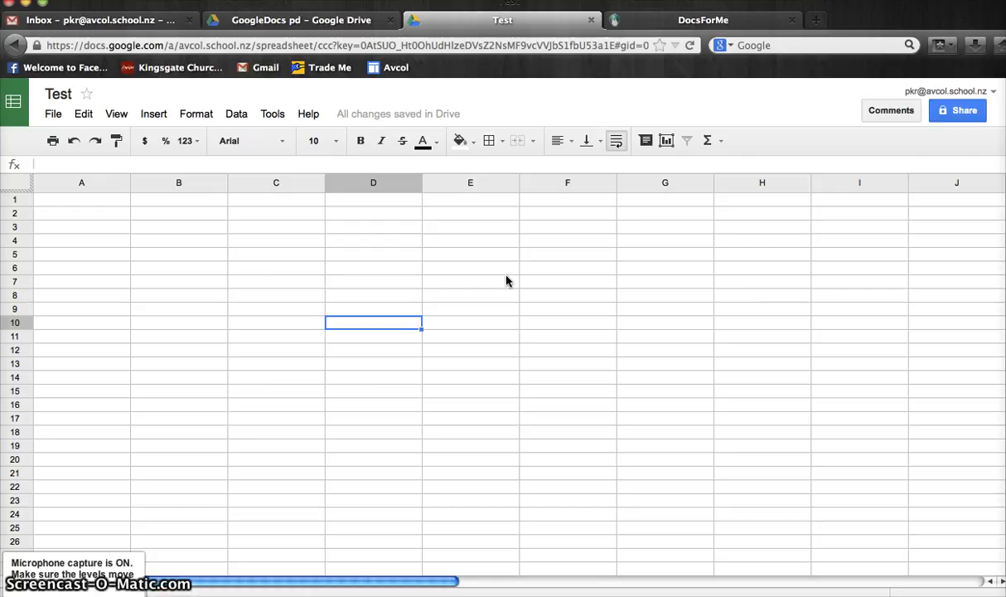
Enter the numbers 304, 406 and 37 in cells A2 to A4.
{"action": "left_click", "coordinate": [100, 219]}
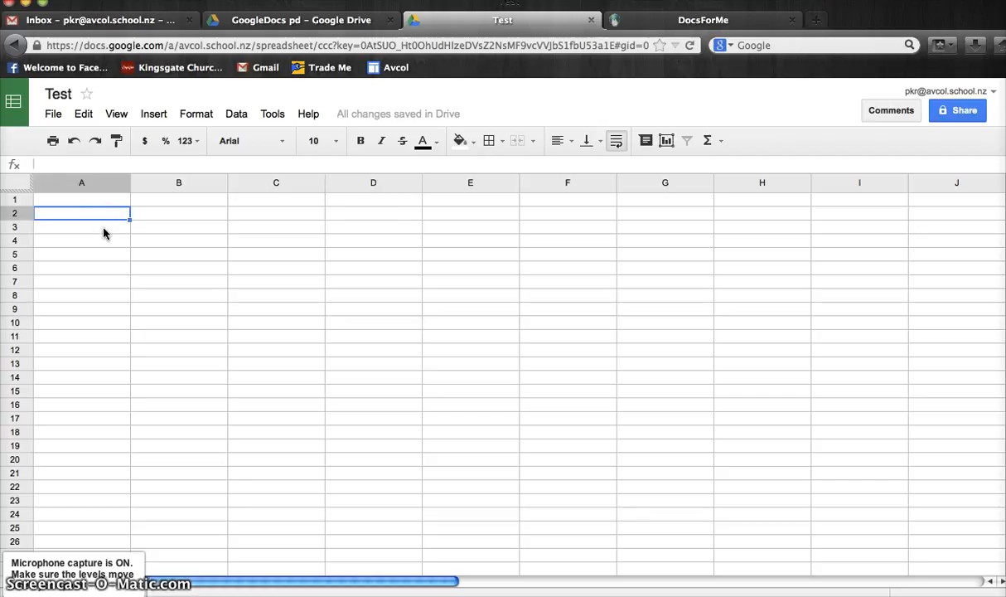
{"action": "type", "text": "304"}
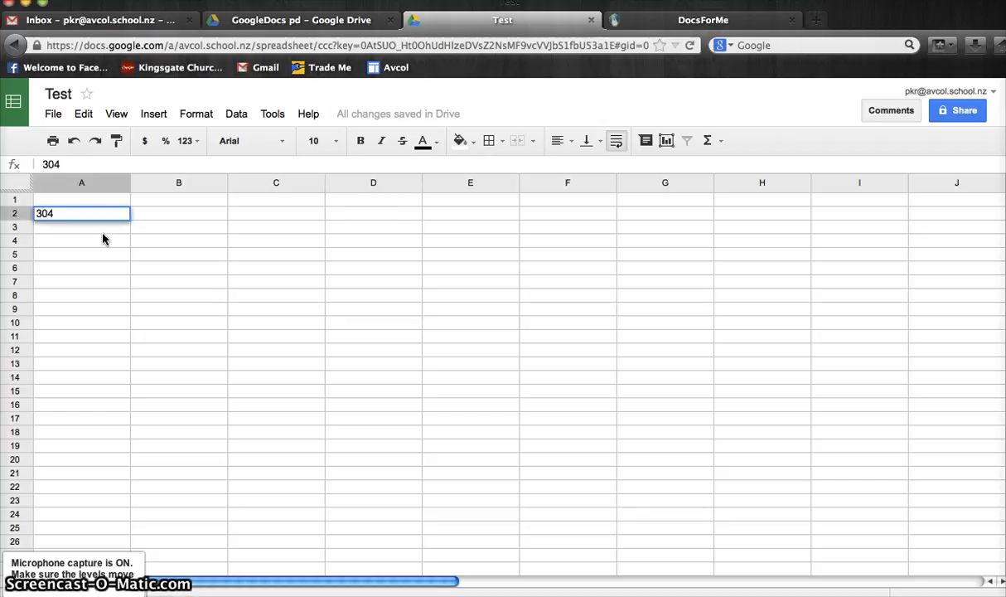
{"action": "key", "text": "Return"}
{"action": "type", "text": "406"}
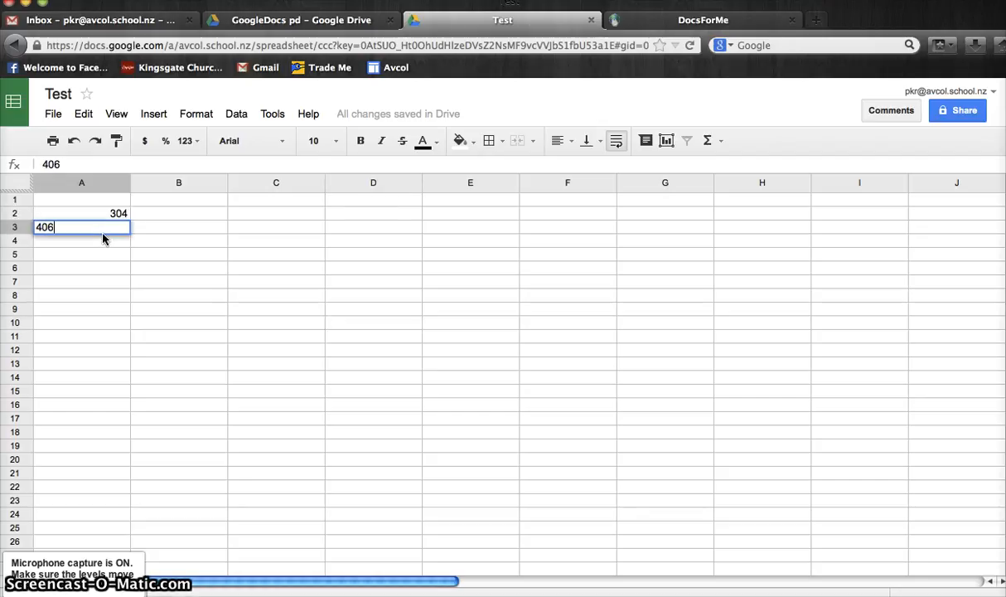
{"action": "key", "text": "Return"}
{"action": "type", "text": "37"}
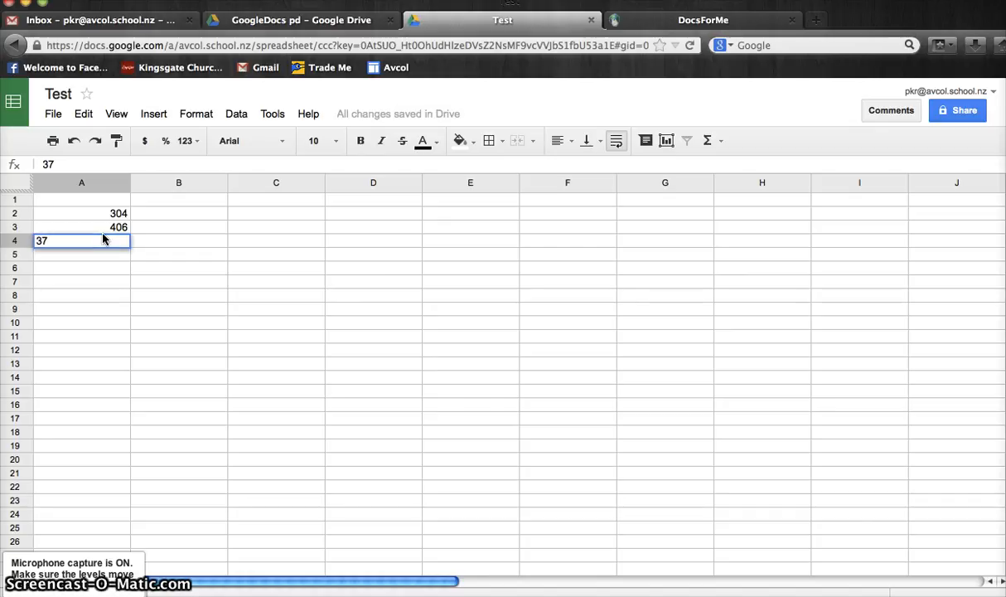
{"action": "key", "text": "Return"}
Insert the built-in SUM function in cell A6 to add up the range A2:A4.
{"action": "key", "text": "Return"}
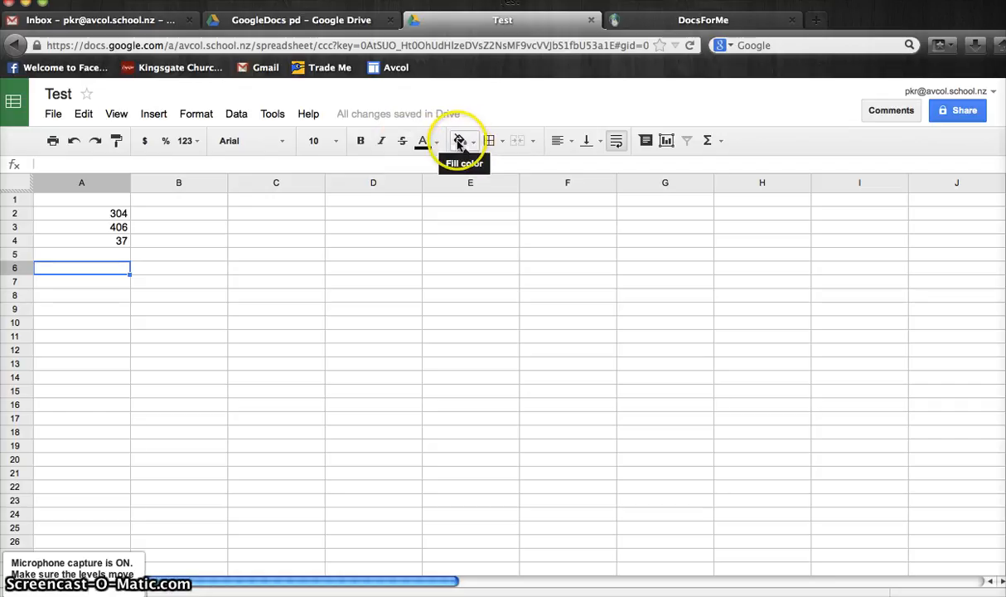
{"action": "left_click", "coordinate": [711, 141]}
{"action": "left_click", "coordinate": [723, 167]}
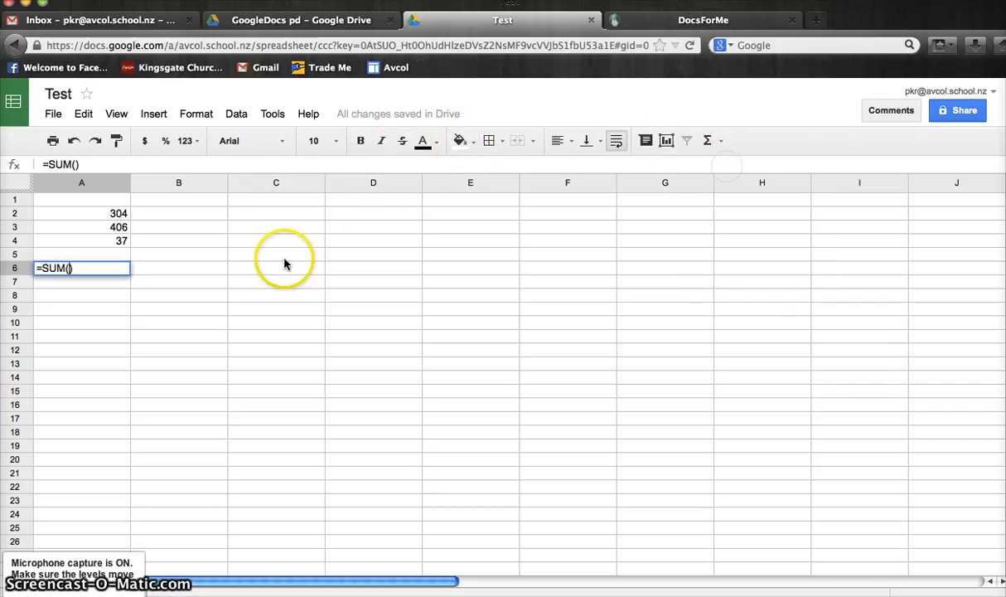
{"action": "left_click", "coordinate": [107, 214]}
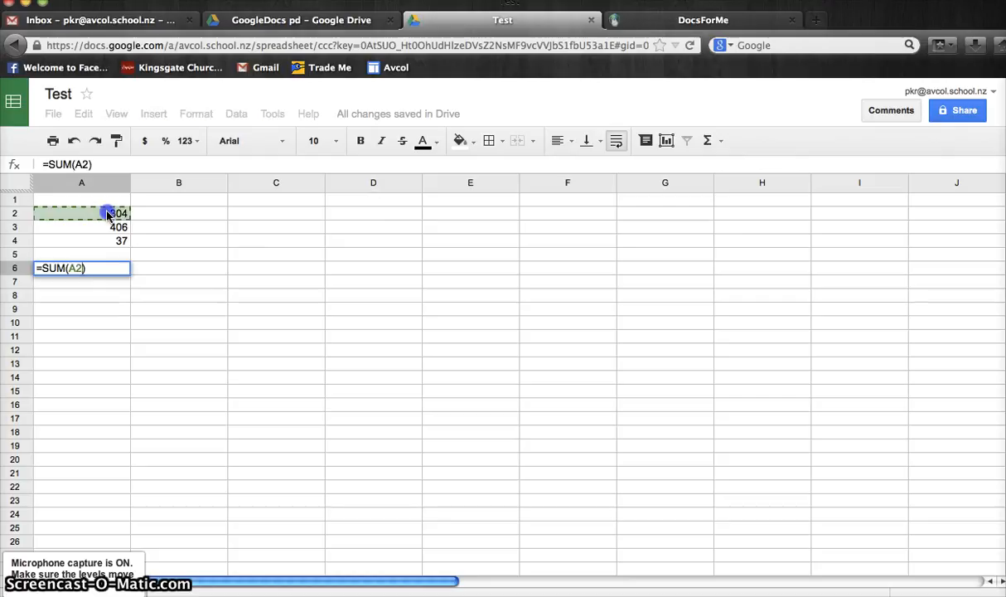
{"action": "left_click_drag", "start_coordinate": [107, 213], "coordinate": [107, 240]}
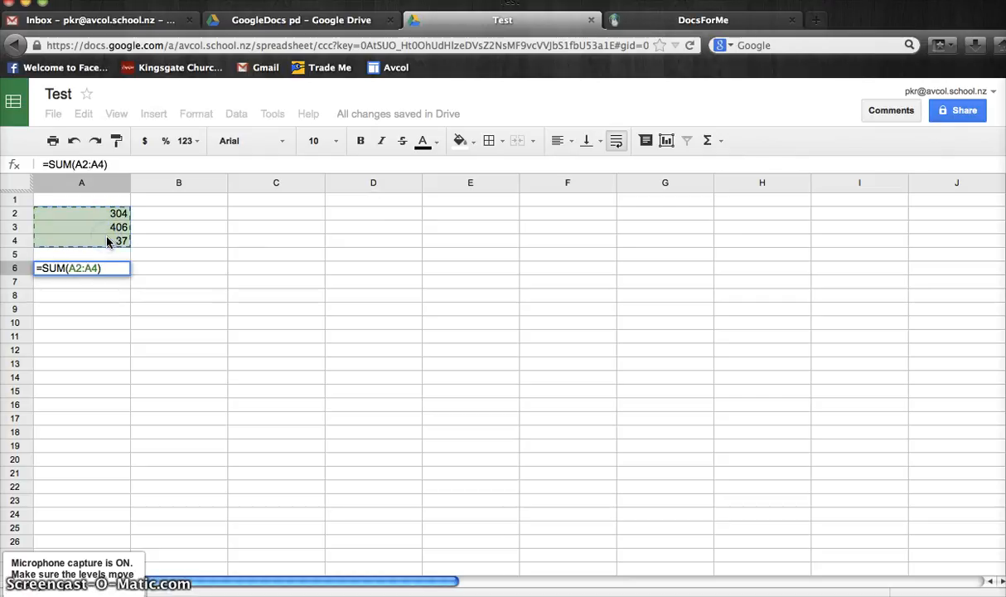
{"action": "key", "text": "Return"}
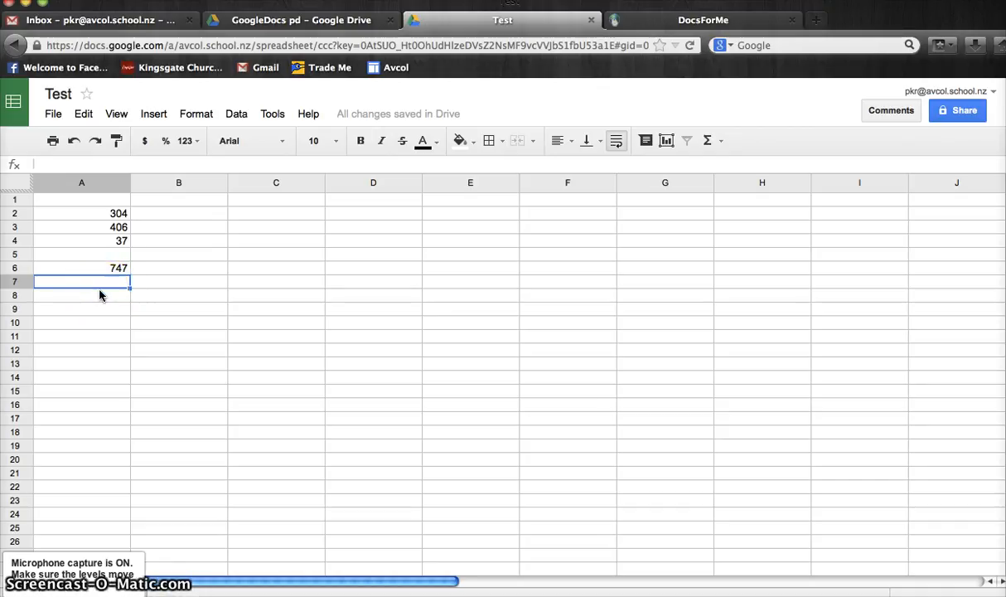
Write a second SUM formula in cell A7 using the suggested function, covering the range A2:A4.
{"action": "type", "text": "="}
{"action": "key", "text": "BackSpace"}
{"action": "type", "text": "=sum"}
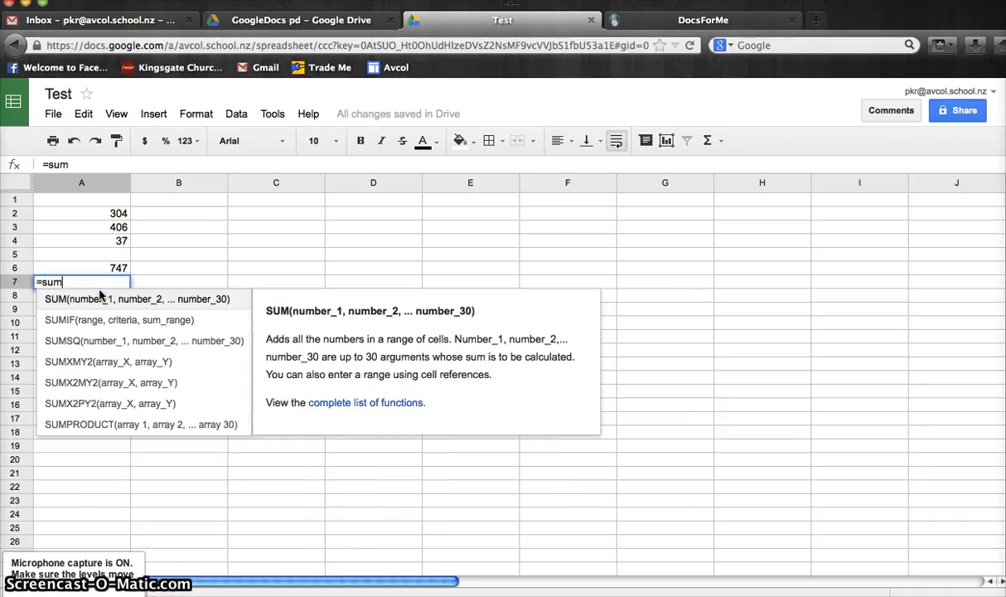
{"action": "left_click", "coordinate": [98, 298]}
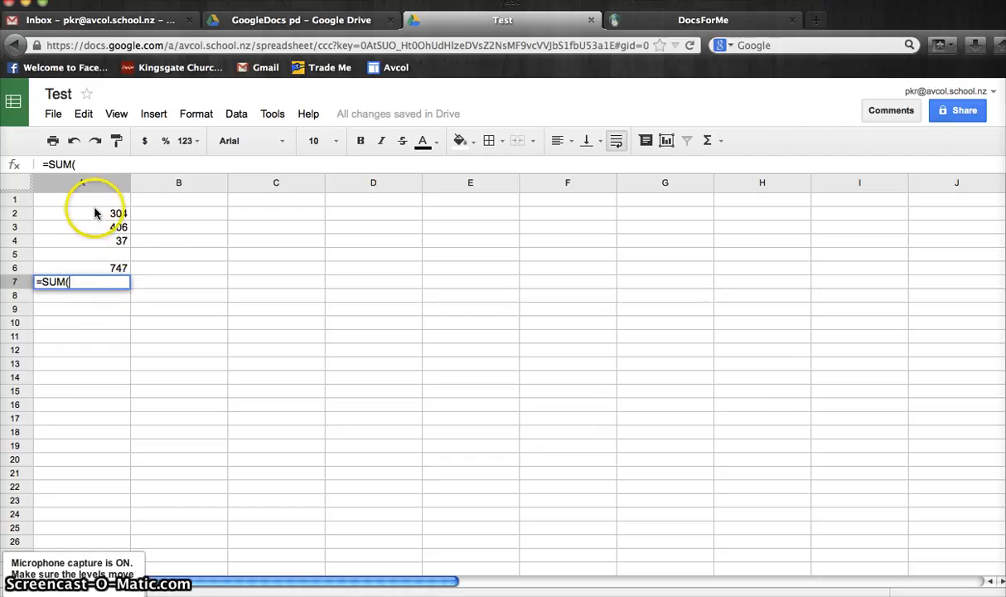
{"action": "left_click_drag", "start_coordinate": [95, 213], "coordinate": [93, 244]}
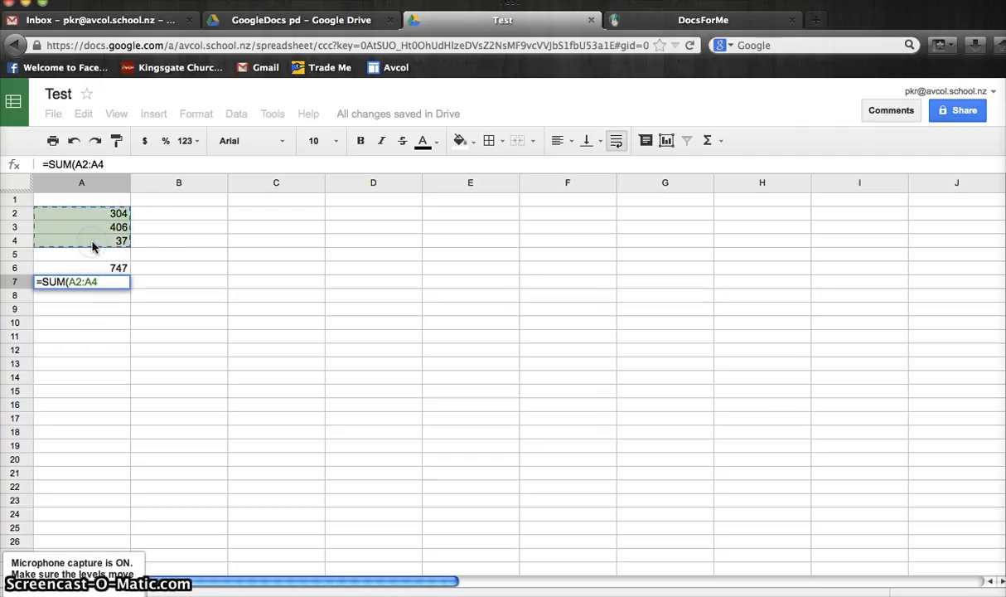
{"action": "key", "text": "Return"}
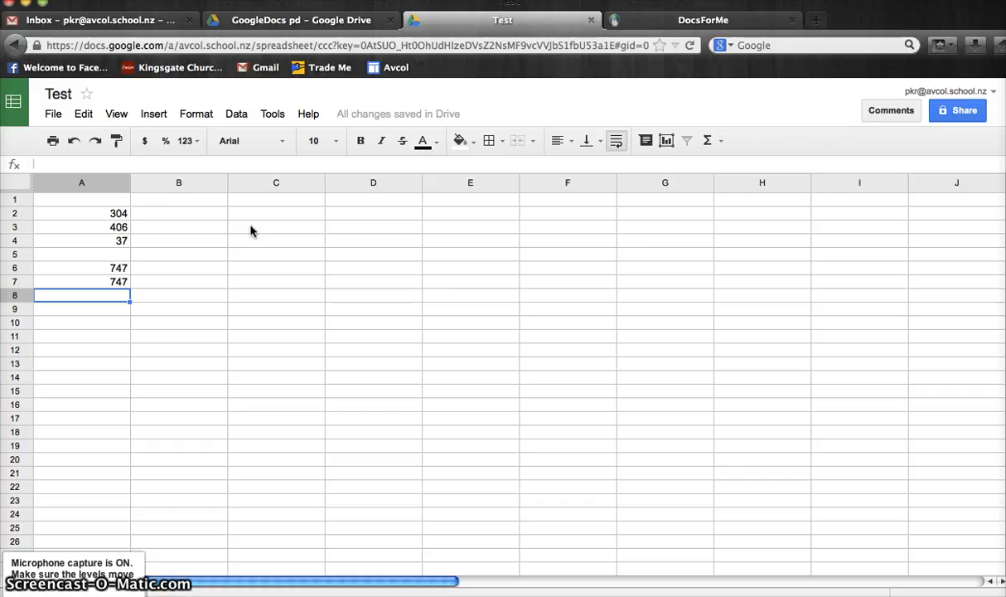
Open the Script Gallery, choose the Education category and search for "doctopus".
{"action": "left_click", "coordinate": [306, 115]}
{"action": "left_click", "coordinate": [273, 116]}
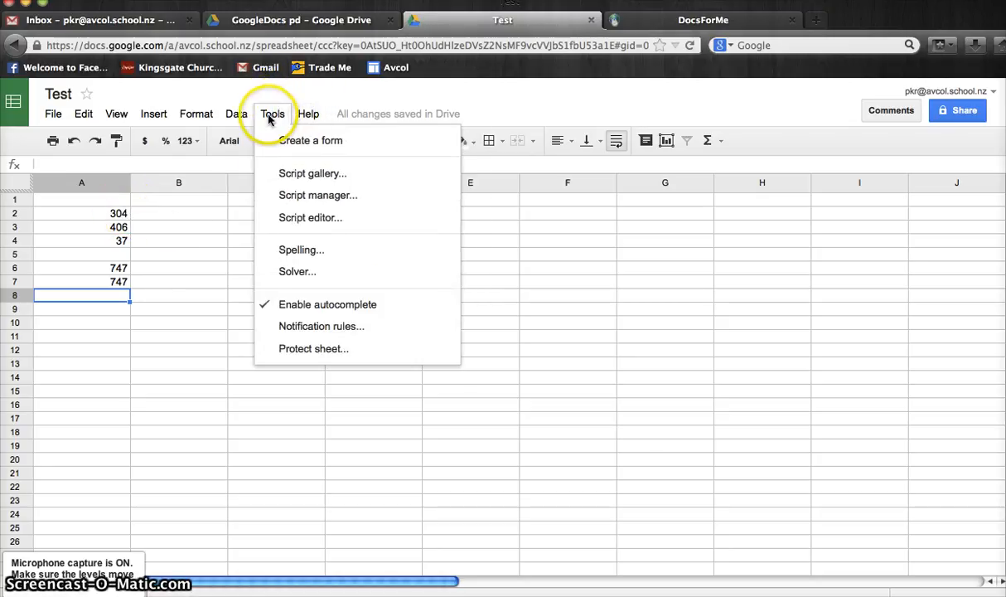
{"action": "left_click", "coordinate": [326, 175]}
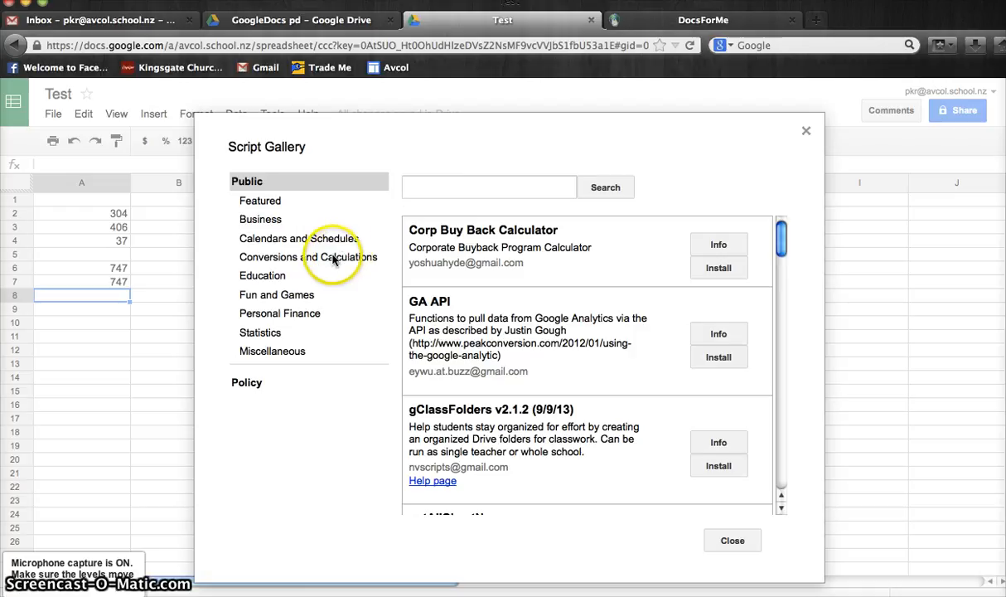
{"action": "left_click", "coordinate": [267, 281]}
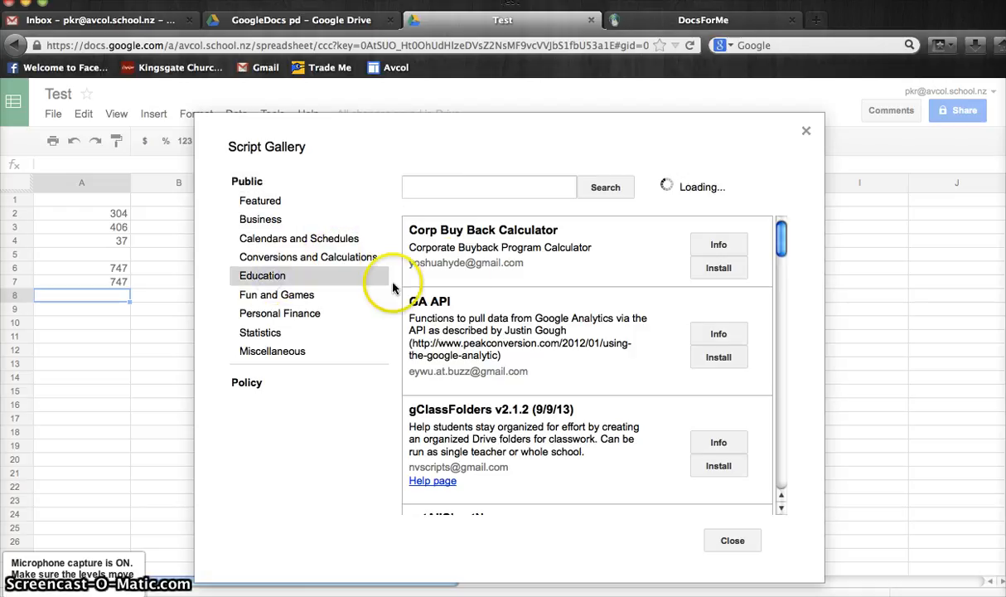
{"action": "left_click", "coordinate": [431, 193]}
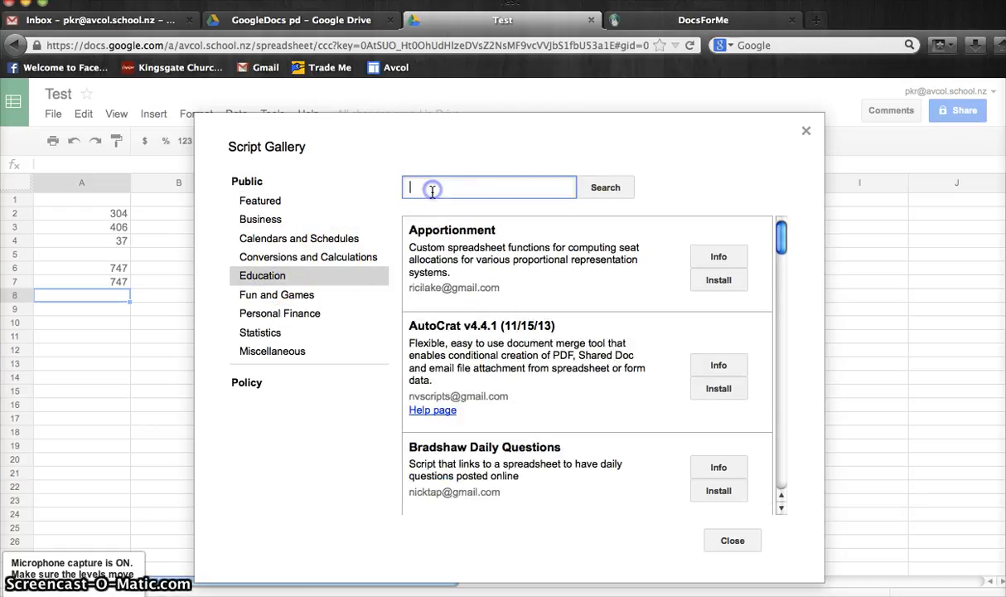
{"action": "type", "text": "doctopus"}
{"action": "key", "text": "Return"}
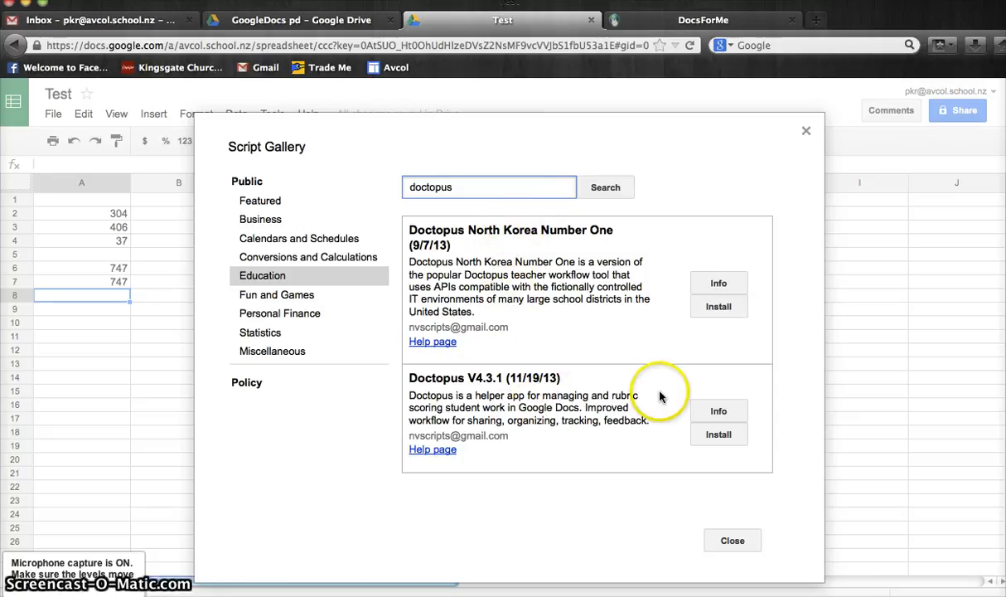
Install the Doctopus V4.3.1 script, grant it the requested account permissions and close the Script Gallery.
{"action": "left_click", "coordinate": [713, 438]}
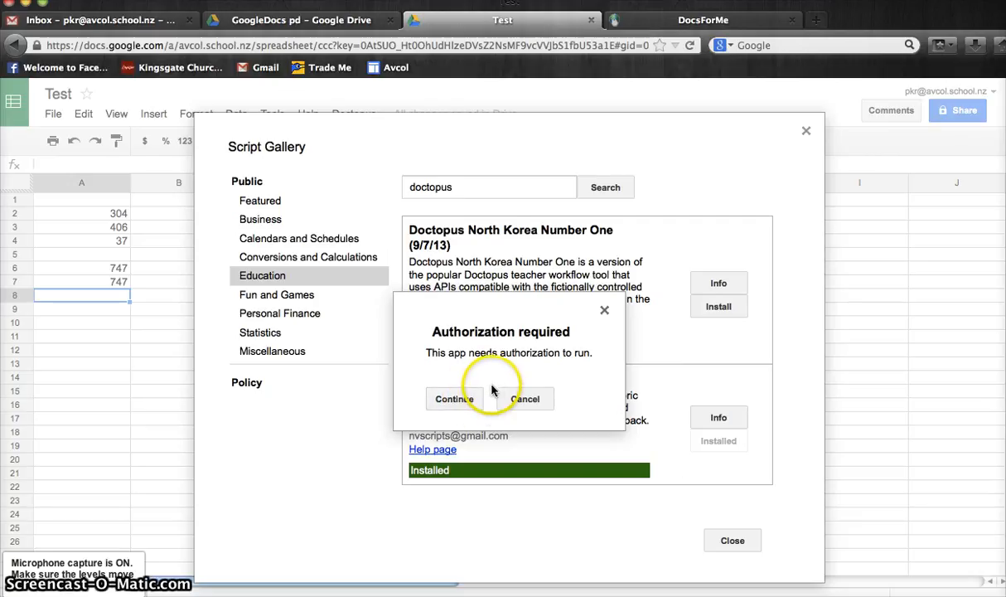
{"action": "left_click", "coordinate": [454, 399]}
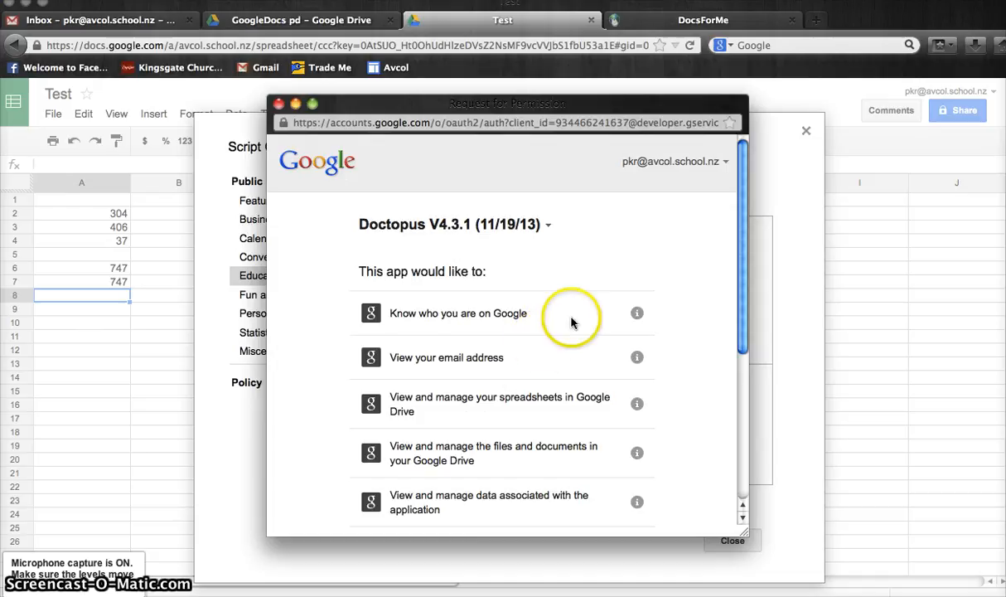
{"action": "scroll", "coordinate": [687, 260], "scroll_direction": "down", "scroll_amount": 1}
{"action": "scroll", "coordinate": [687, 261], "scroll_direction": "down", "scroll_amount": 3}
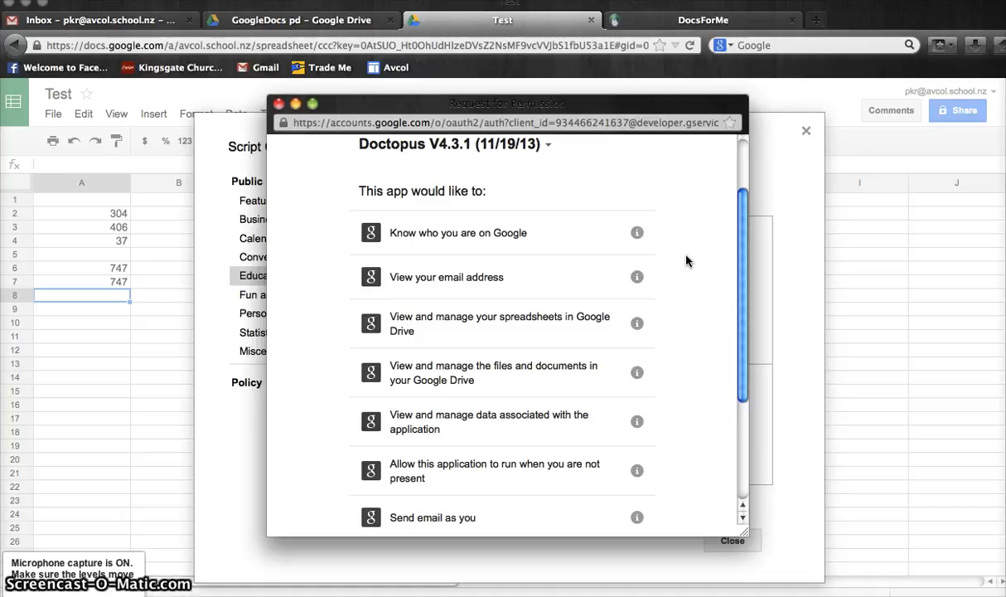
{"action": "scroll", "coordinate": [686, 260], "scroll_direction": "down", "scroll_amount": 4}
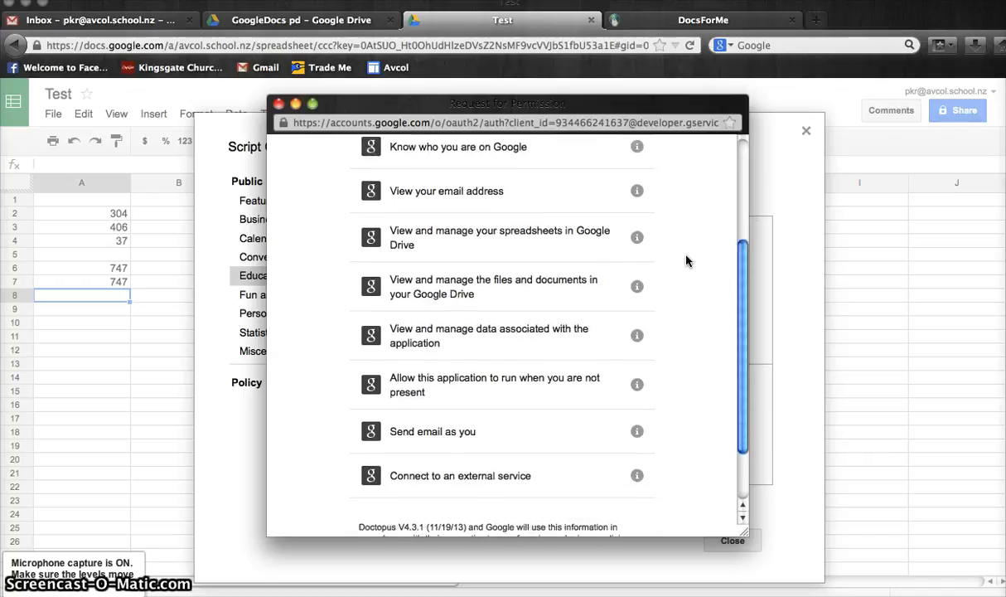
{"action": "scroll", "coordinate": [686, 260], "scroll_direction": "down", "scroll_amount": 2}
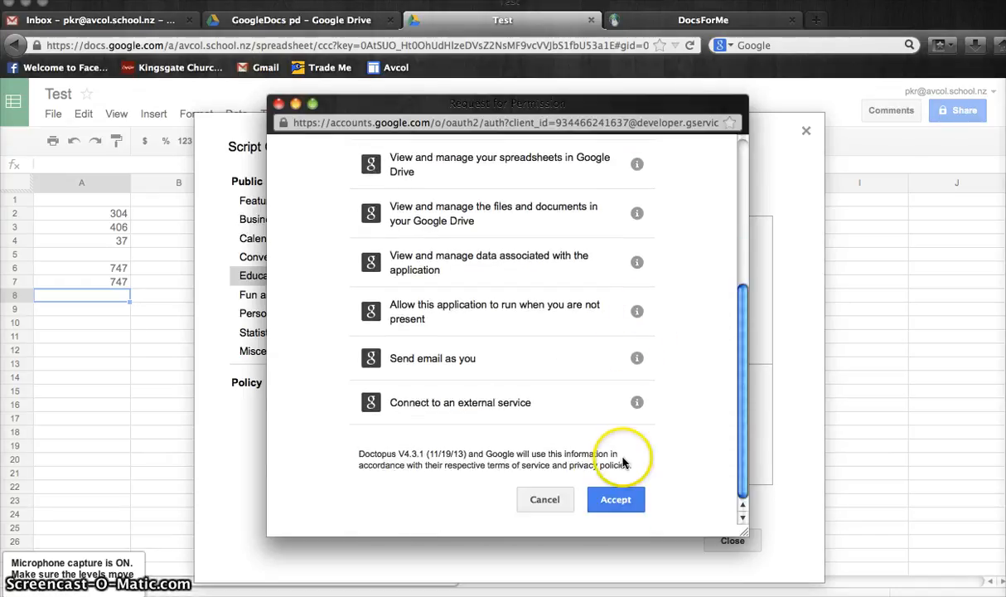
{"action": "left_click", "coordinate": [619, 499]}
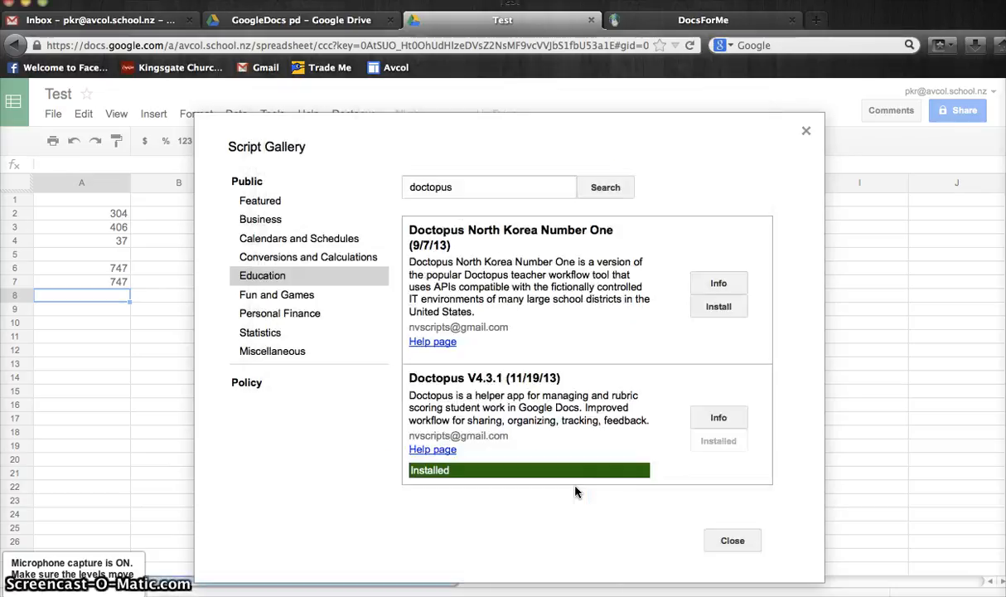
{"action": "left_click", "coordinate": [730, 540]}
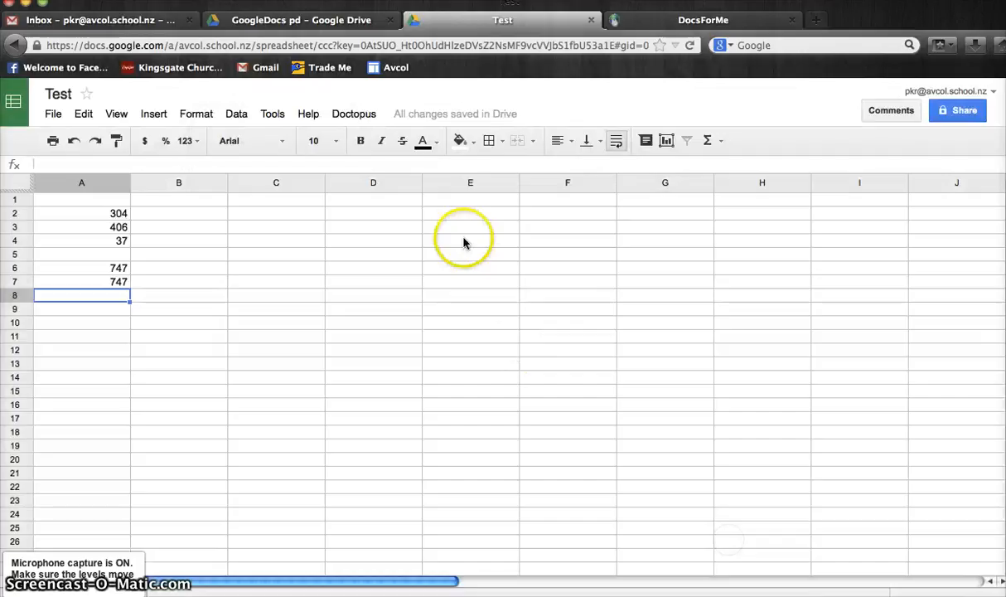
Launch the Doctopus installation to bring up its sharing basics setup.
{"action": "left_click", "coordinate": [353, 117]}
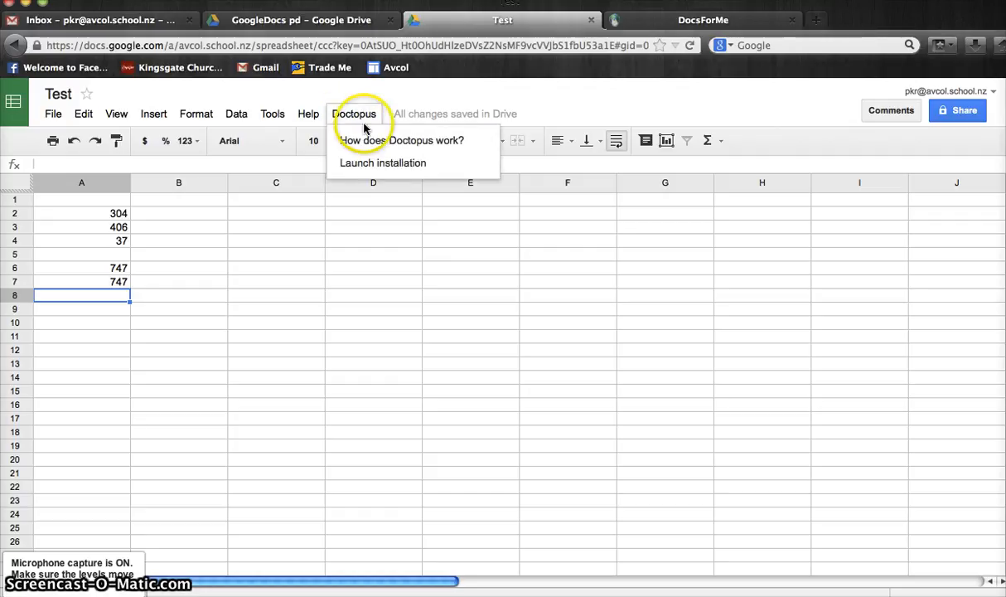
{"action": "left_click", "coordinate": [364, 165]}
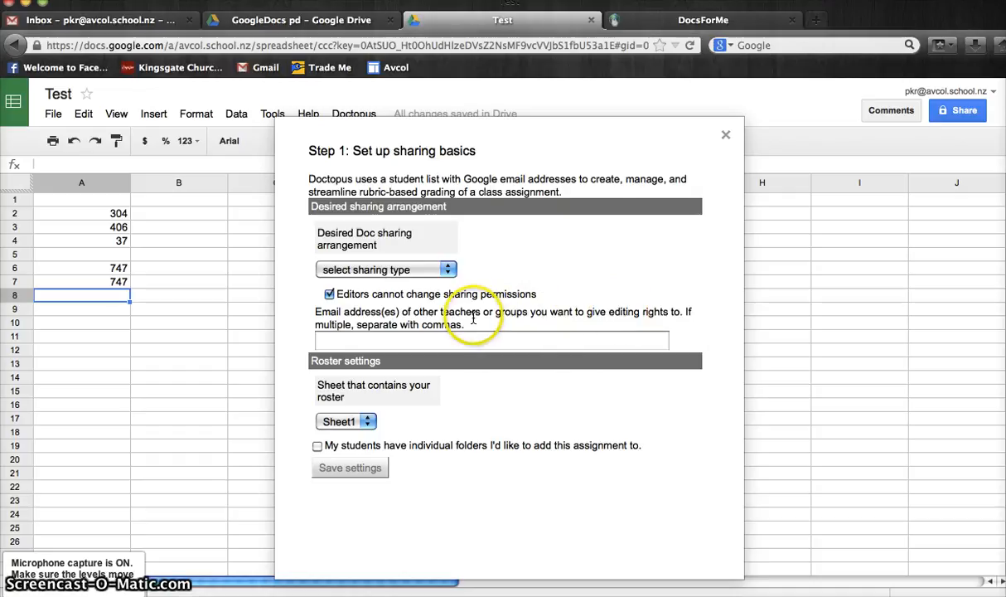
Set the Doctopus sharing arrangement to whole class, save the settings and dismiss the resulting message.
{"action": "left_click", "coordinate": [446, 270]}
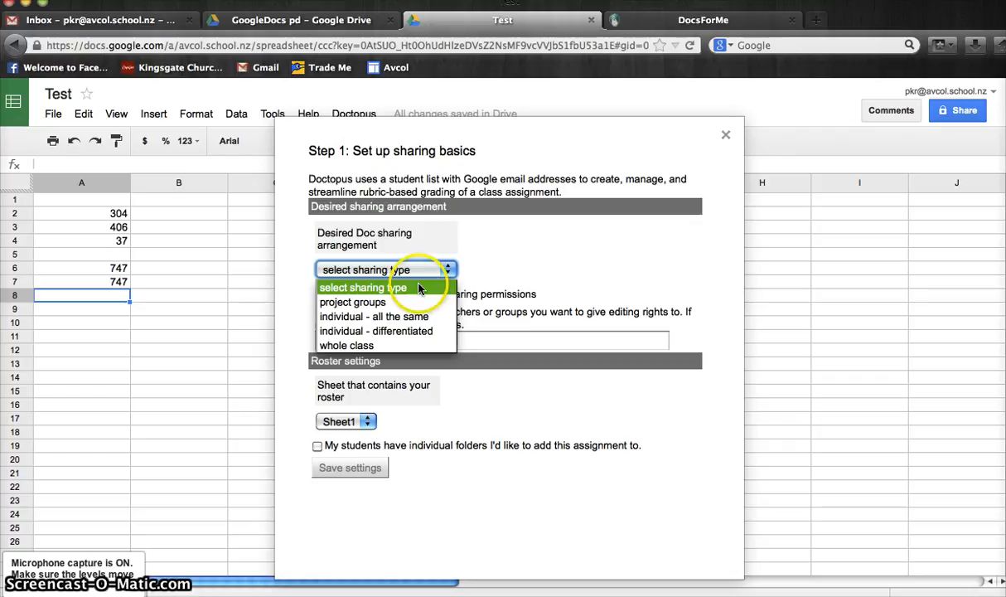
{"action": "left_click", "coordinate": [403, 344]}
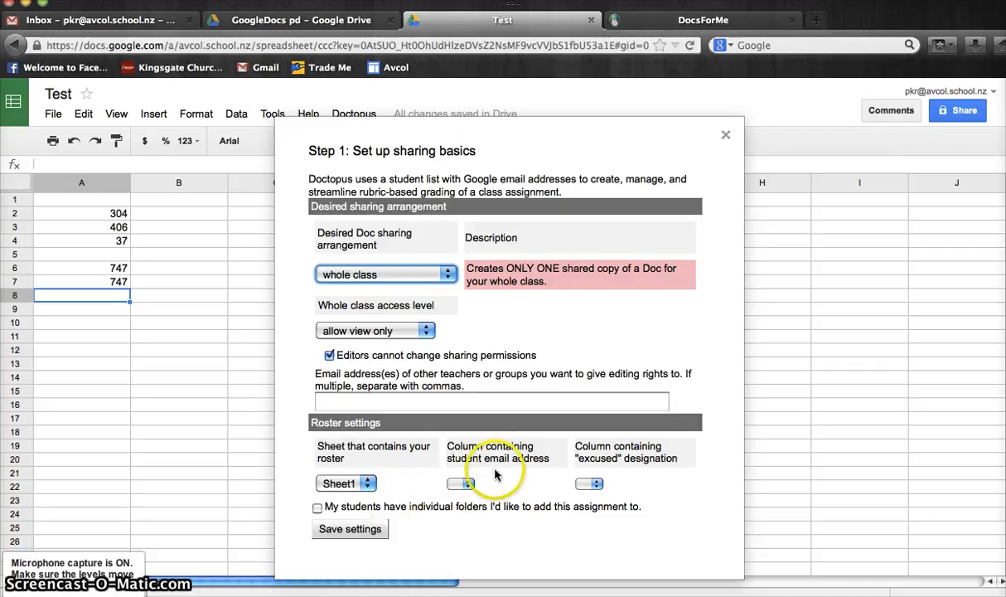
{"action": "left_click", "coordinate": [467, 484]}
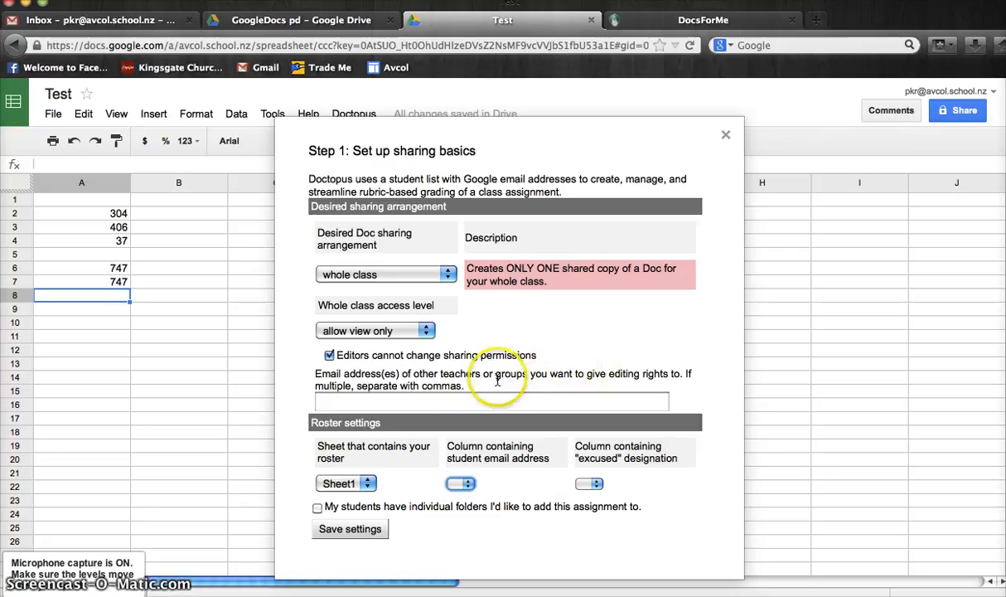
{"action": "left_click", "coordinate": [352, 529]}
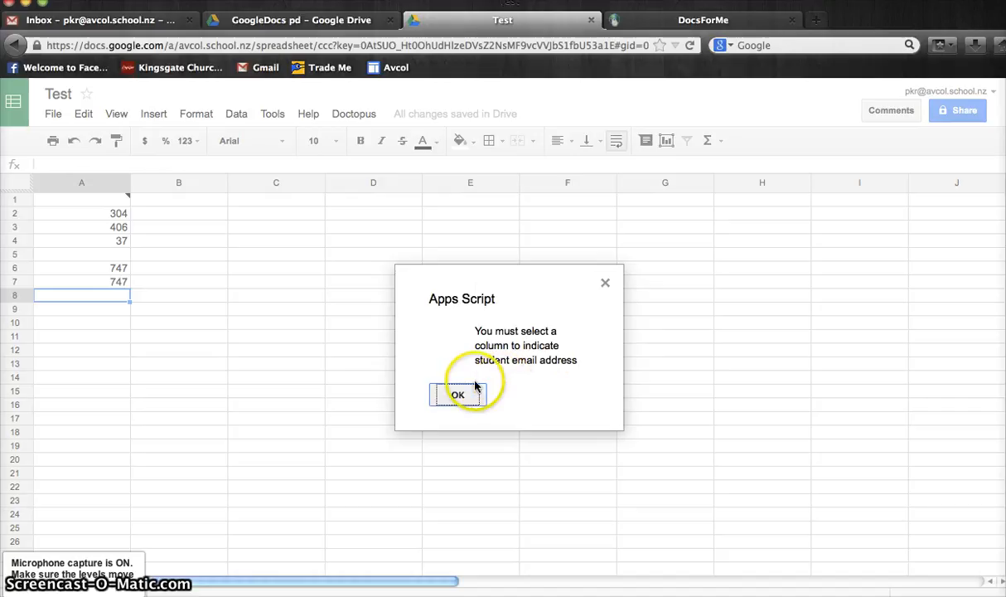
{"action": "left_click", "coordinate": [454, 395]}
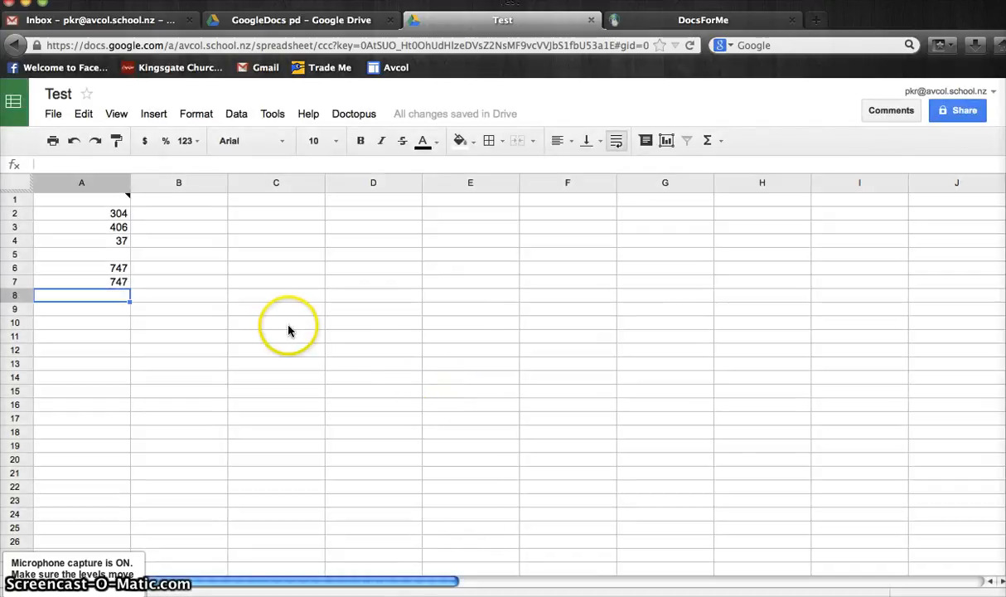
Select cells B5:B10 and close the Step 2 dialog for choosing documents to copy and distribute.
{"action": "left_click_drag", "start_coordinate": [144, 256], "coordinate": [174, 322]}
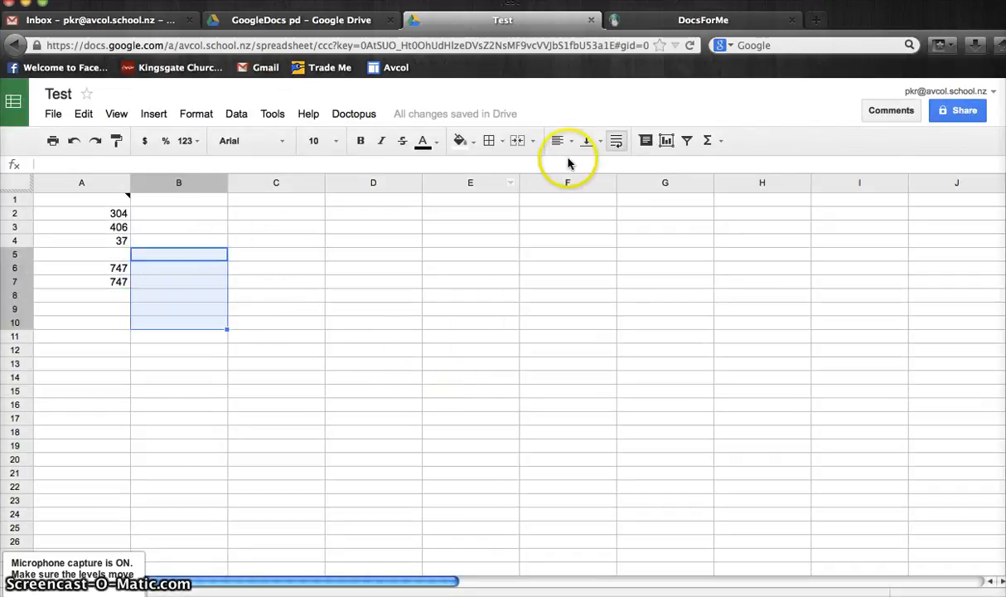
{"action": "left_click", "coordinate": [393, 67]}
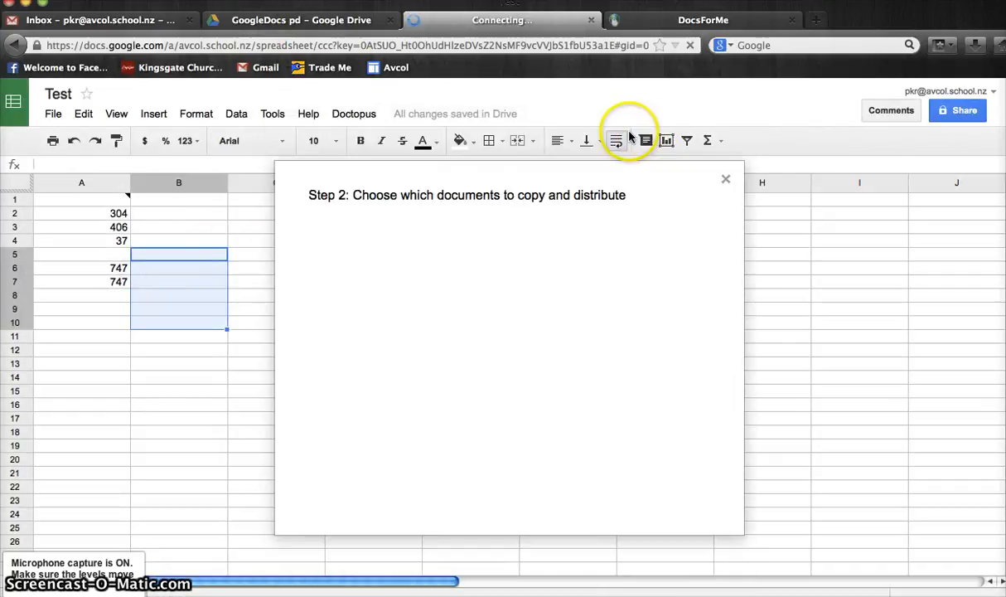
{"action": "left_click", "coordinate": [724, 180]}
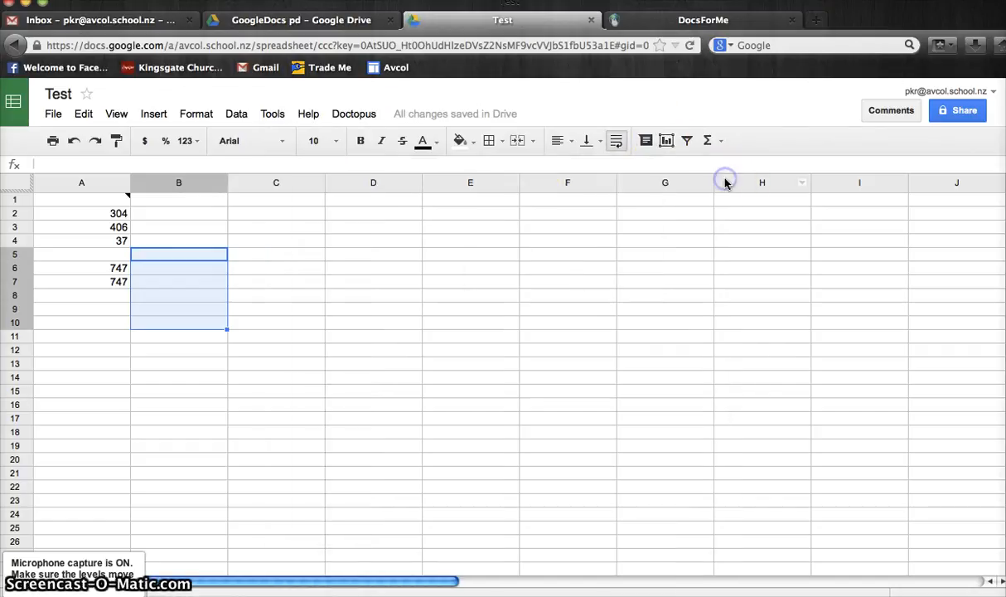
Switch to Google Drive, go to My Drive and open the 9pkr Magazine project spreadsheet.
{"action": "left_click", "coordinate": [242, 15]}
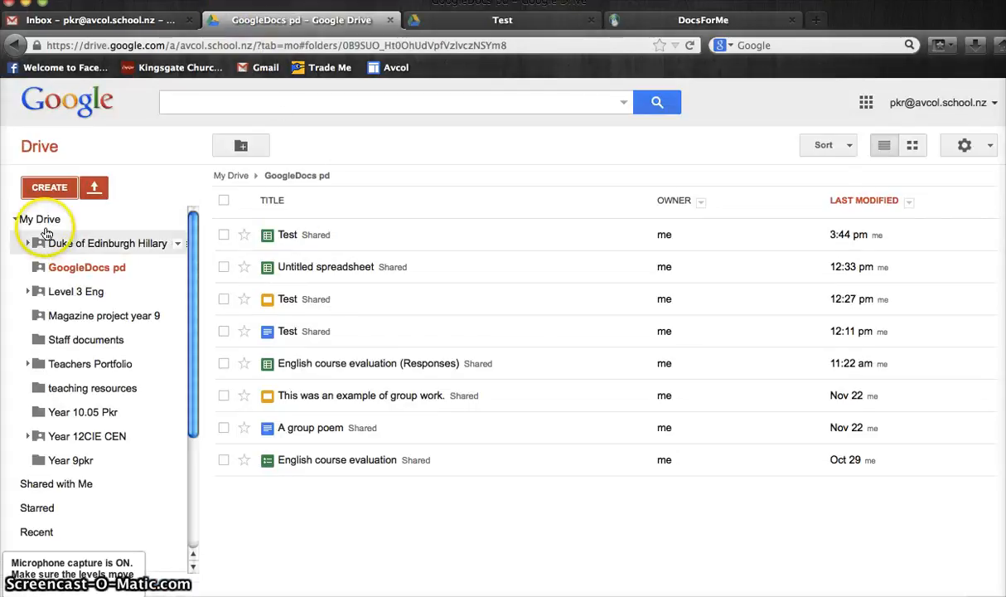
{"action": "left_click", "coordinate": [43, 219]}
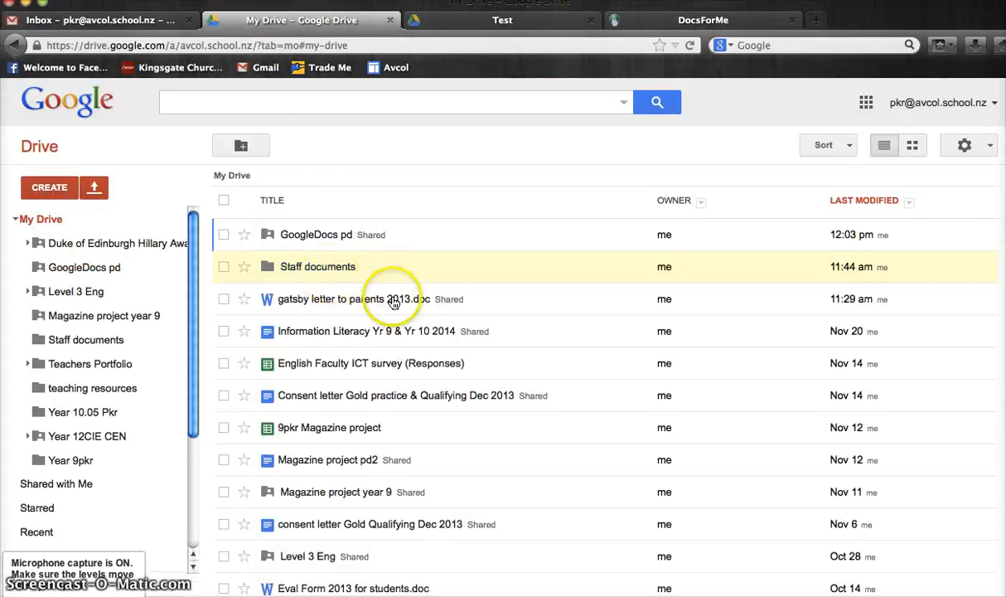
{"action": "scroll", "coordinate": [383, 340], "scroll_direction": "down", "scroll_amount": 5}
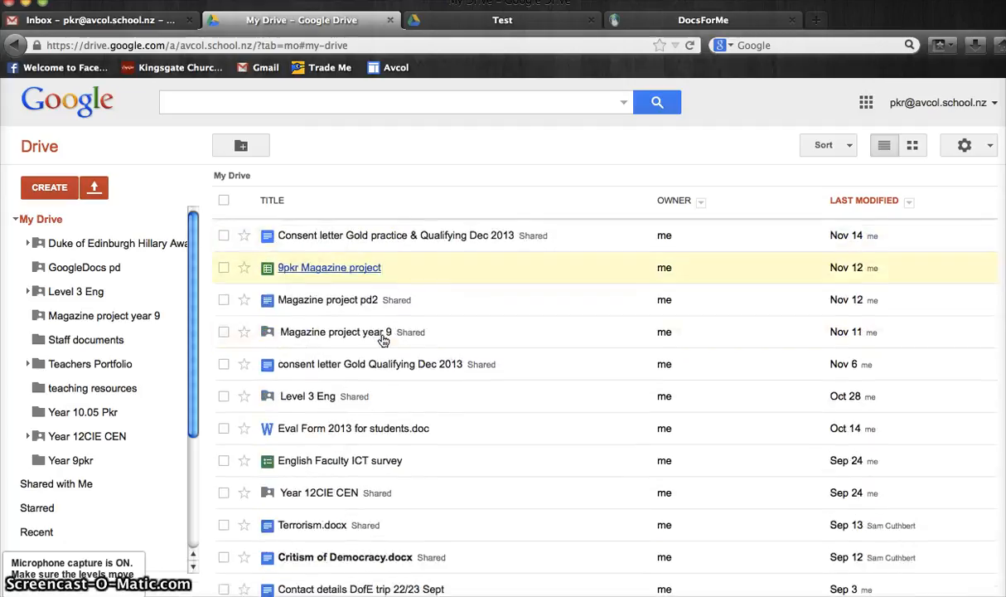
{"action": "scroll", "coordinate": [383, 340], "scroll_direction": "up", "scroll_amount": 5}
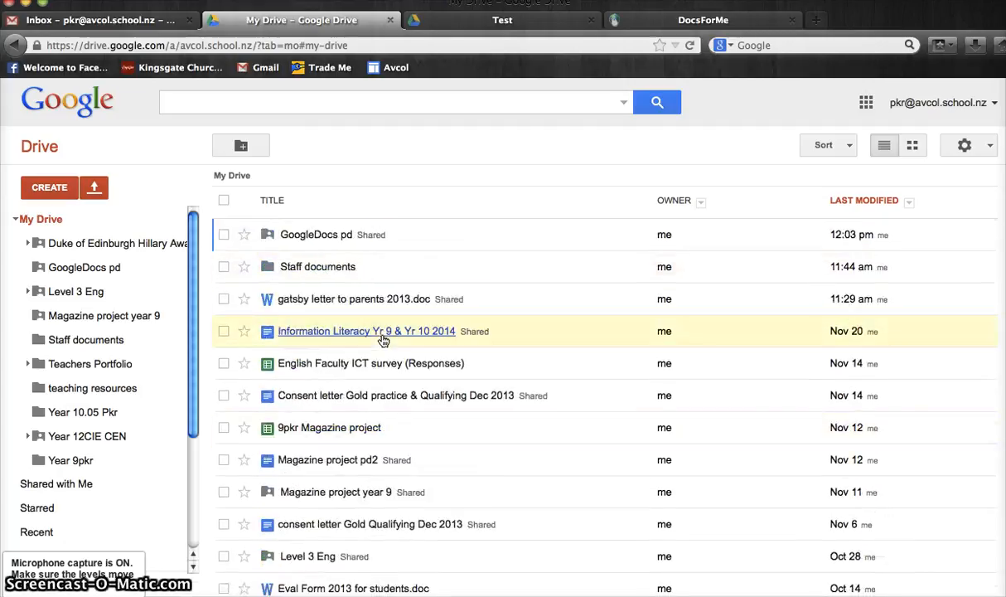
{"action": "scroll", "coordinate": [383, 339], "scroll_direction": "down", "scroll_amount": 2}
{"action": "left_click", "coordinate": [323, 356]}
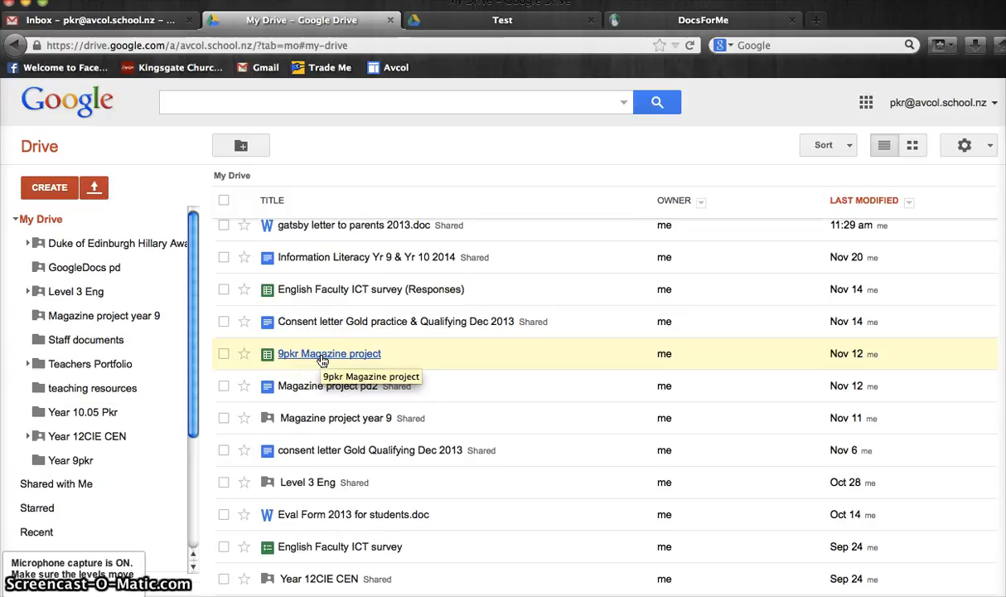
{"action": "left_click", "coordinate": [321, 358]}
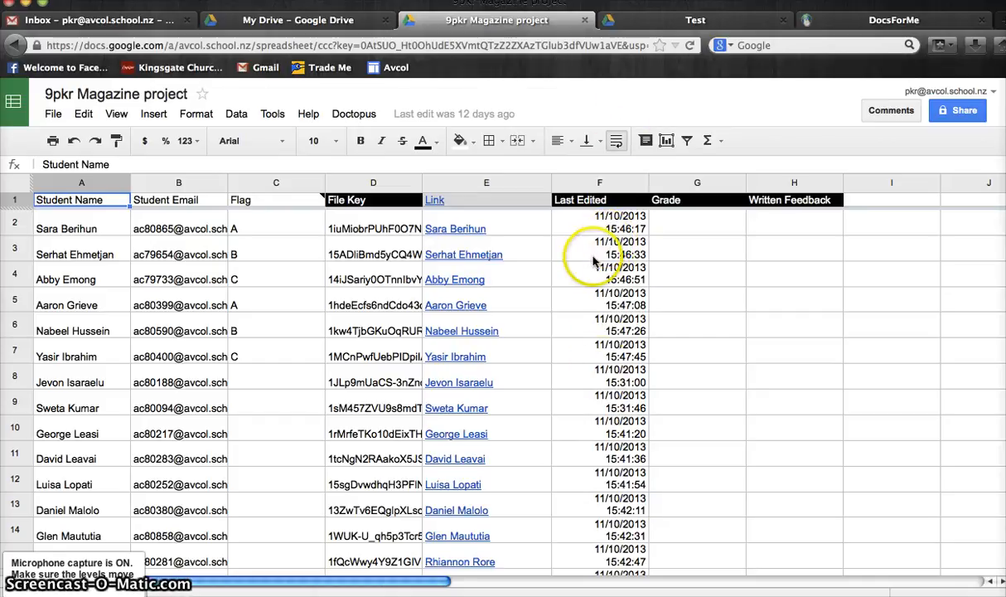
Check the first student's document link and enter the grade "level 3b" for that student in cell G2.
{"action": "left_click", "coordinate": [452, 233]}
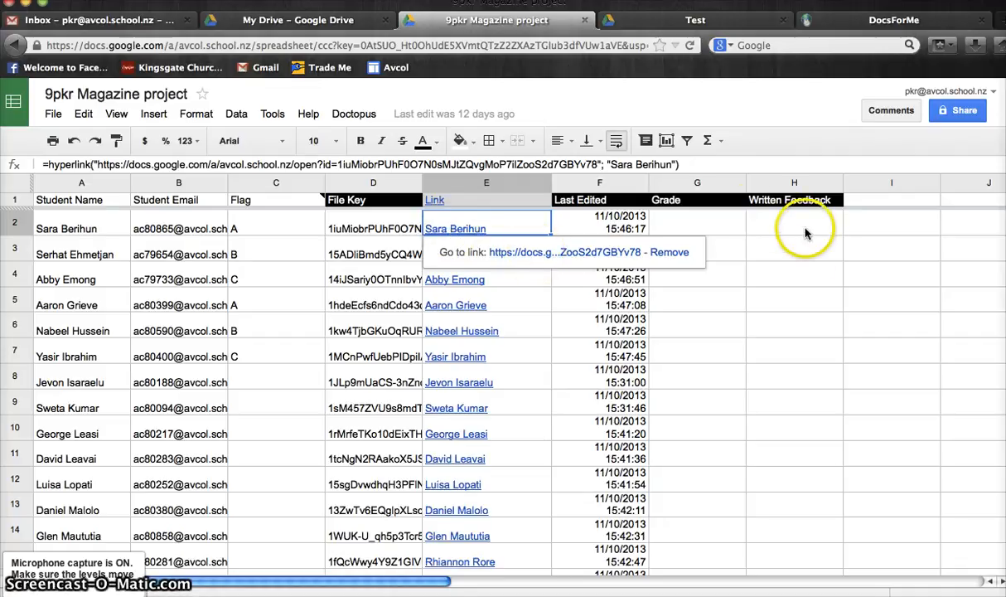
{"action": "left_click", "coordinate": [715, 228]}
{"action": "type", "text": "a"}
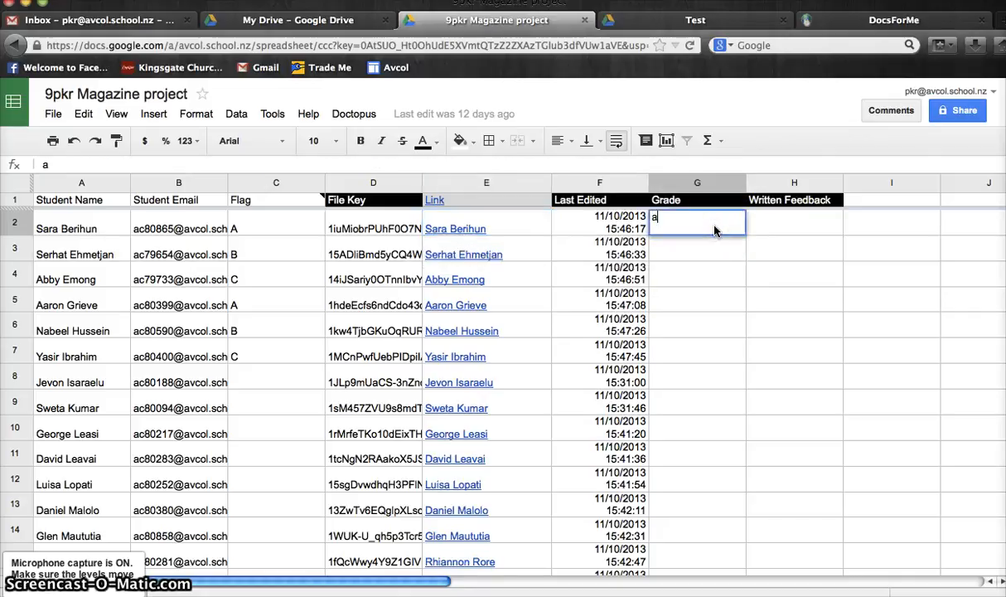
{"action": "left_click", "coordinate": [694, 244]}
{"action": "left_click", "coordinate": [695, 225]}
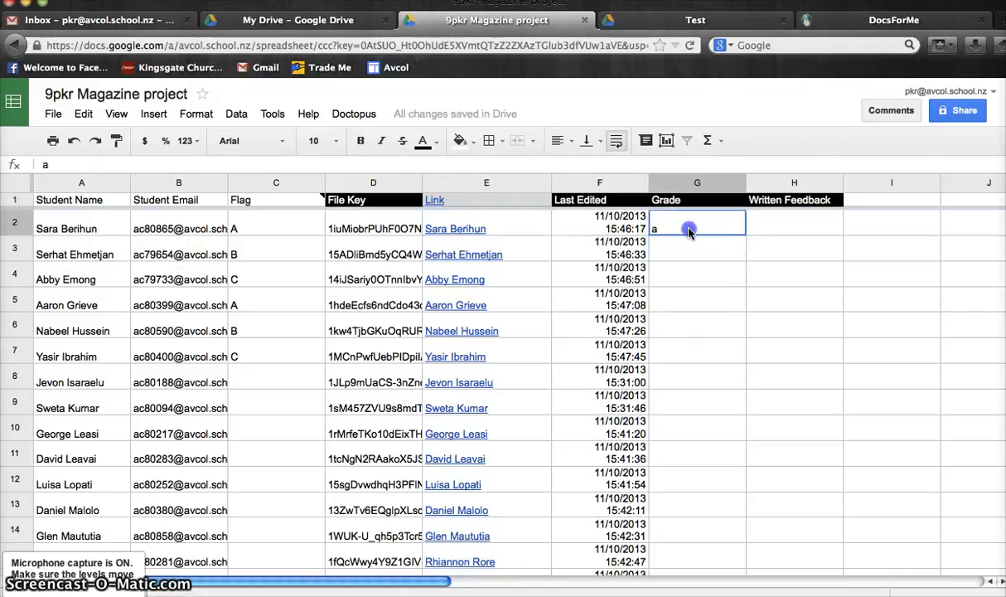
{"action": "type", "text": "3"}
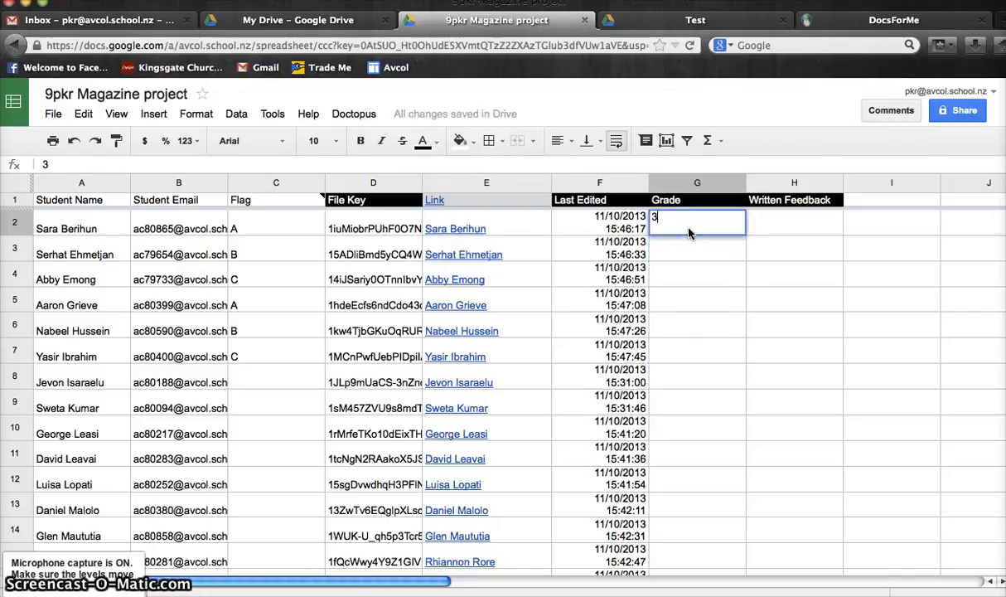
{"action": "key", "text": "BackSpace"}
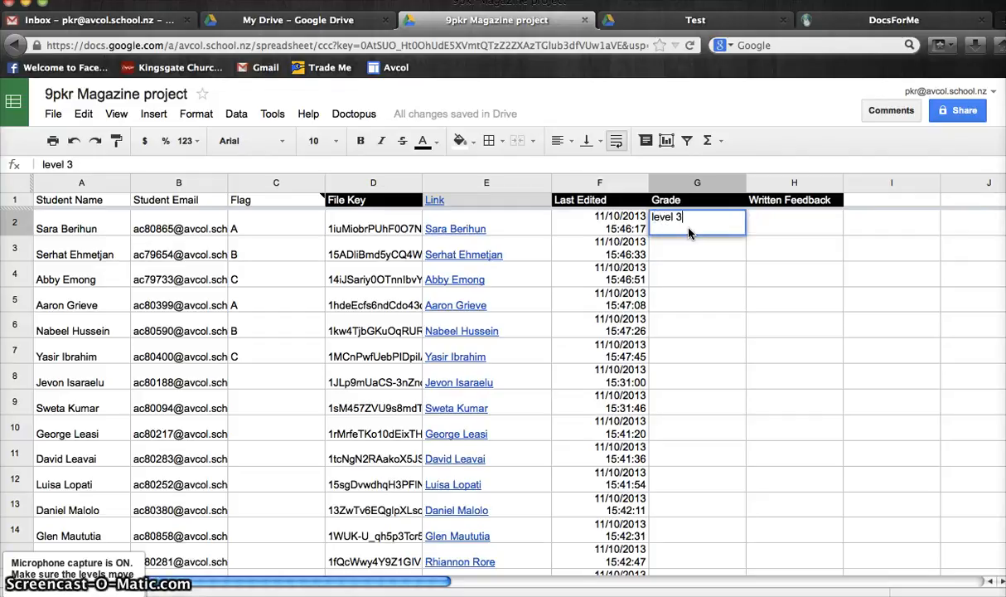
{"action": "key", "text": "Return"}
Select the first student's Written Feedback cell and look through the whole class roster.
{"action": "left_click", "coordinate": [772, 233]}
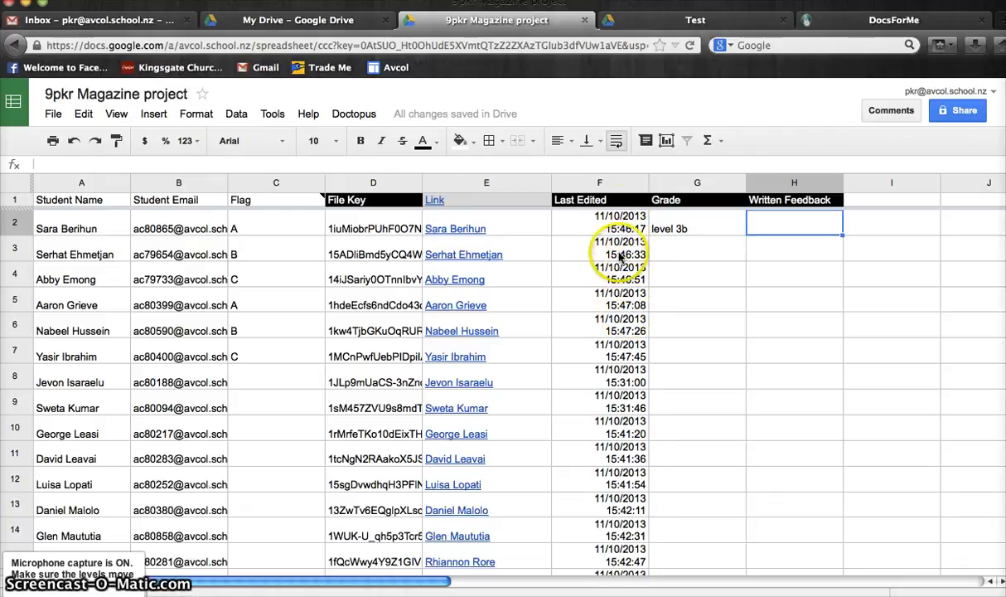
{"action": "scroll", "coordinate": [619, 396], "scroll_direction": "down", "scroll_amount": 5}
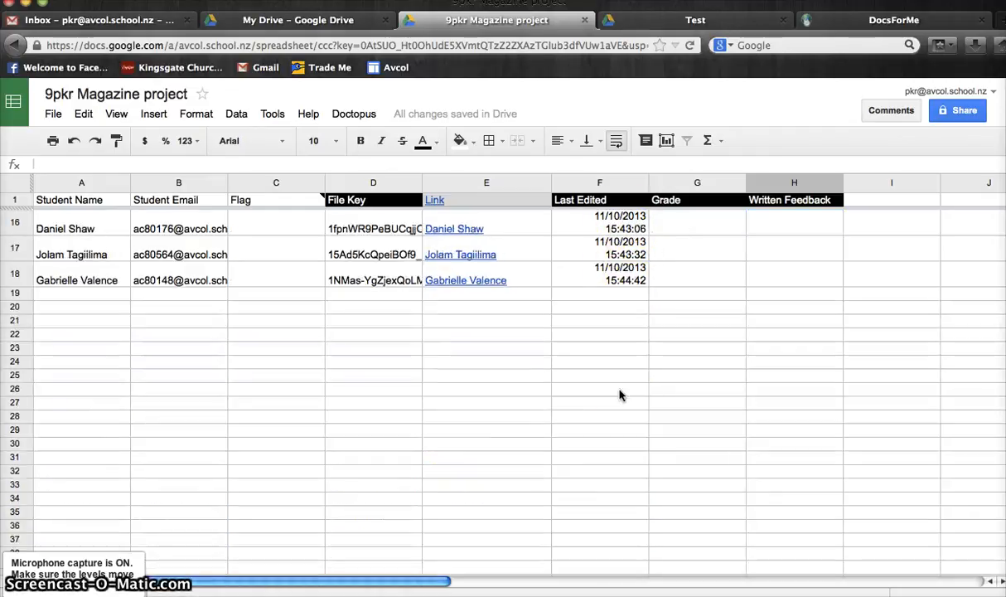
{"action": "scroll", "coordinate": [619, 395], "scroll_direction": "up", "scroll_amount": 5}
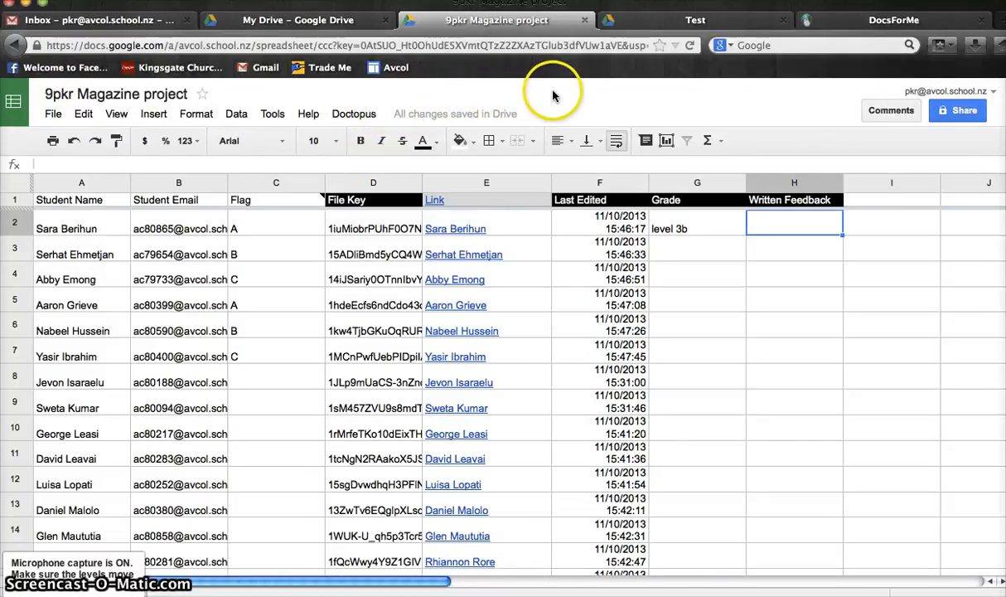
Return to the Test spreadsheet, view its comment options and close them.
{"action": "left_click", "coordinate": [667, 19]}
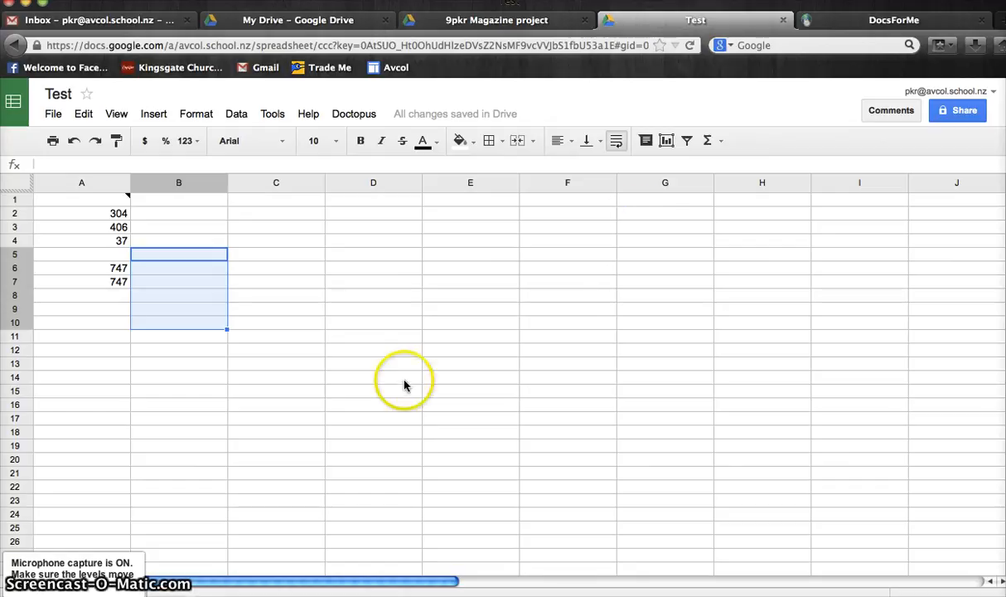
{"action": "left_click", "coordinate": [886, 112]}
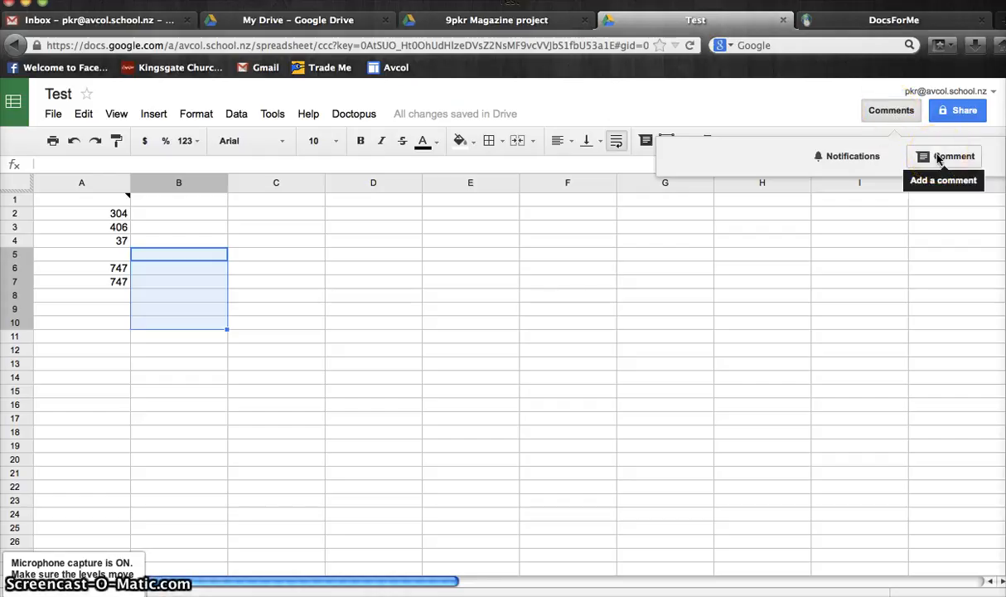
{"action": "left_click", "coordinate": [728, 112]}
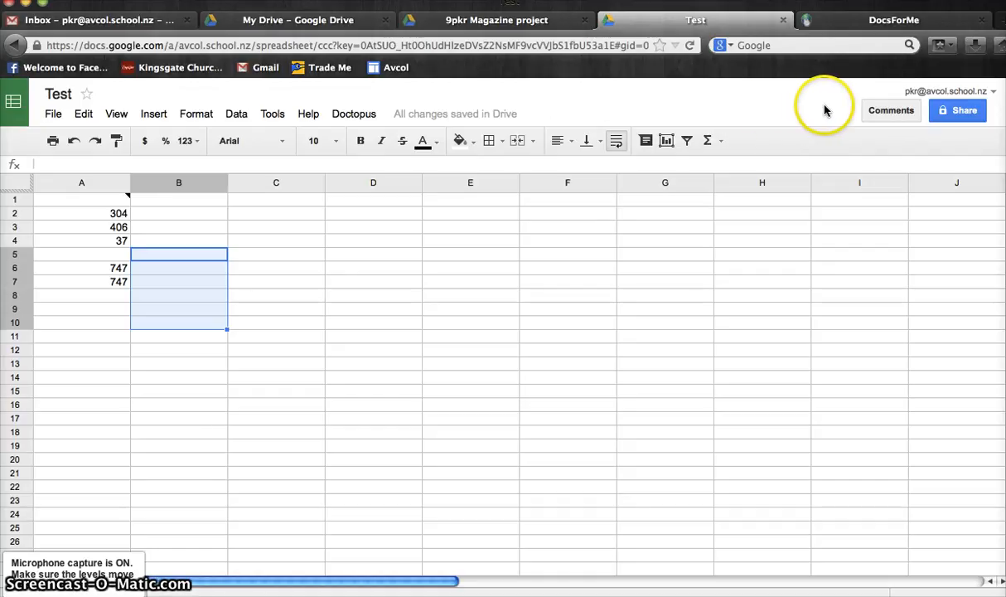